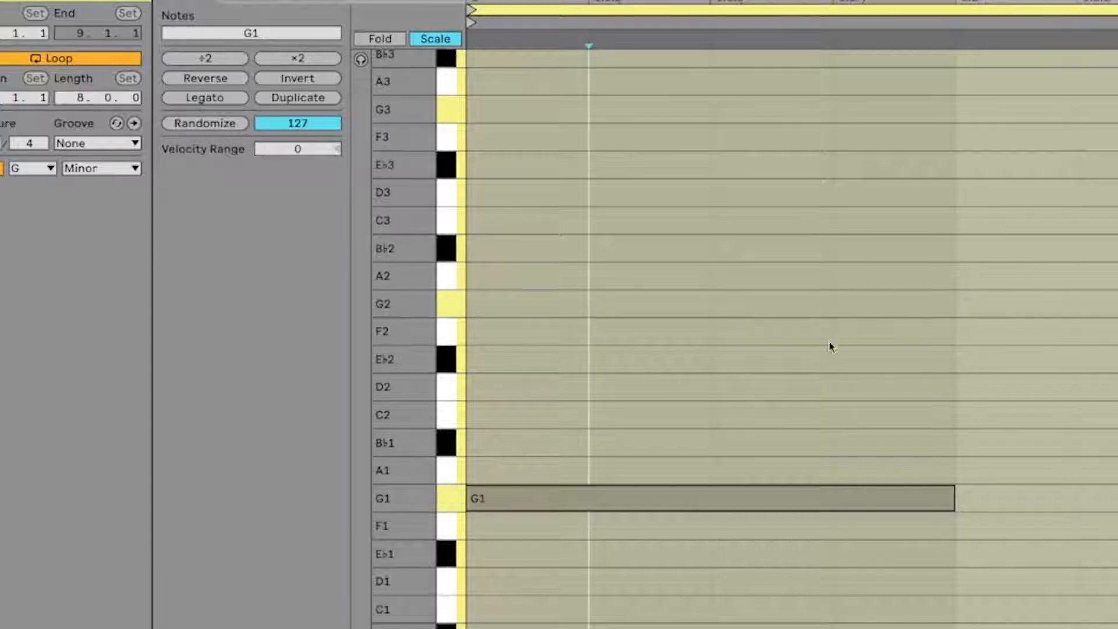
# - Add B♭1, D2 and F2 notes above the G1 note, starting together and extended to match its length
pyautogui.doubleClick(499, 442)
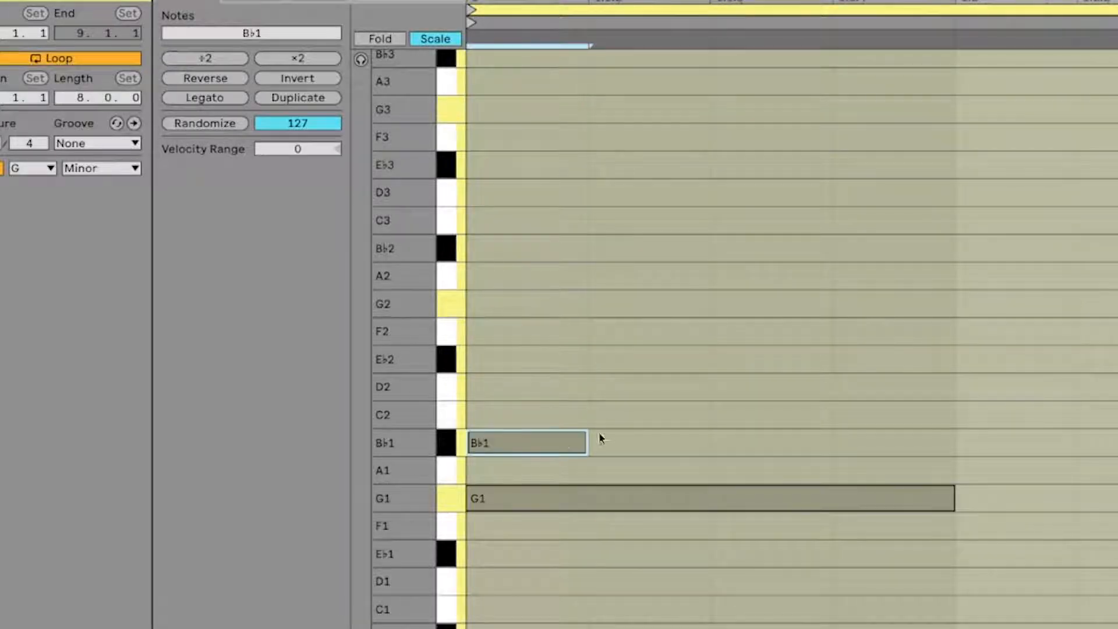
pyautogui.moveTo(584, 440); pyautogui.dragTo(953, 440)
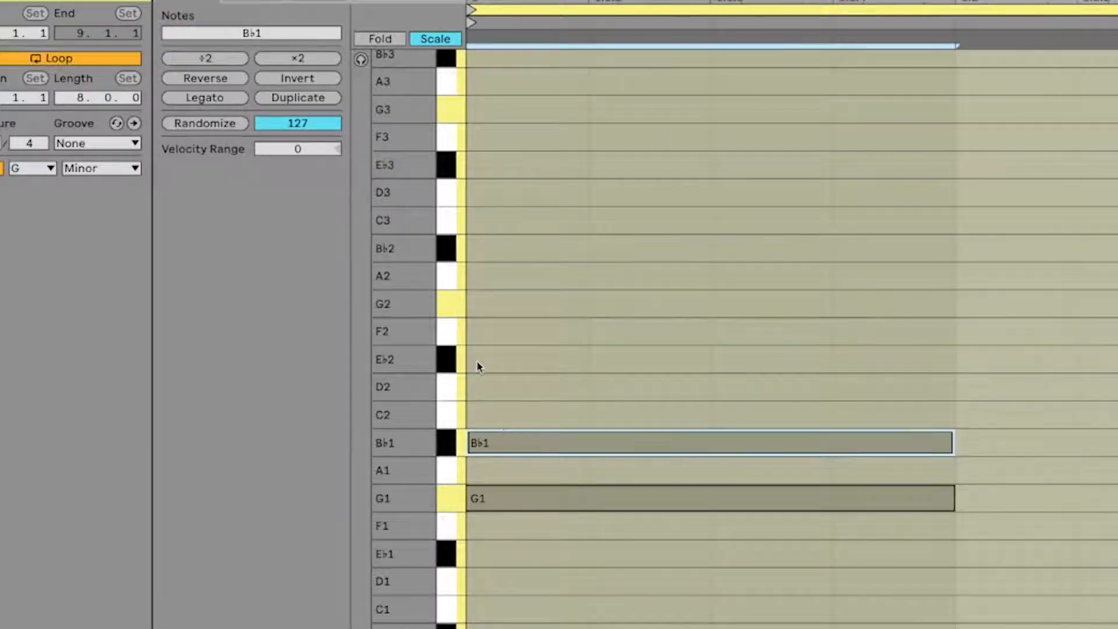
pyautogui.doubleClick(482, 386)
pyautogui.moveTo(584, 387); pyautogui.dragTo(914, 372)
pyautogui.doubleClick(479, 333)
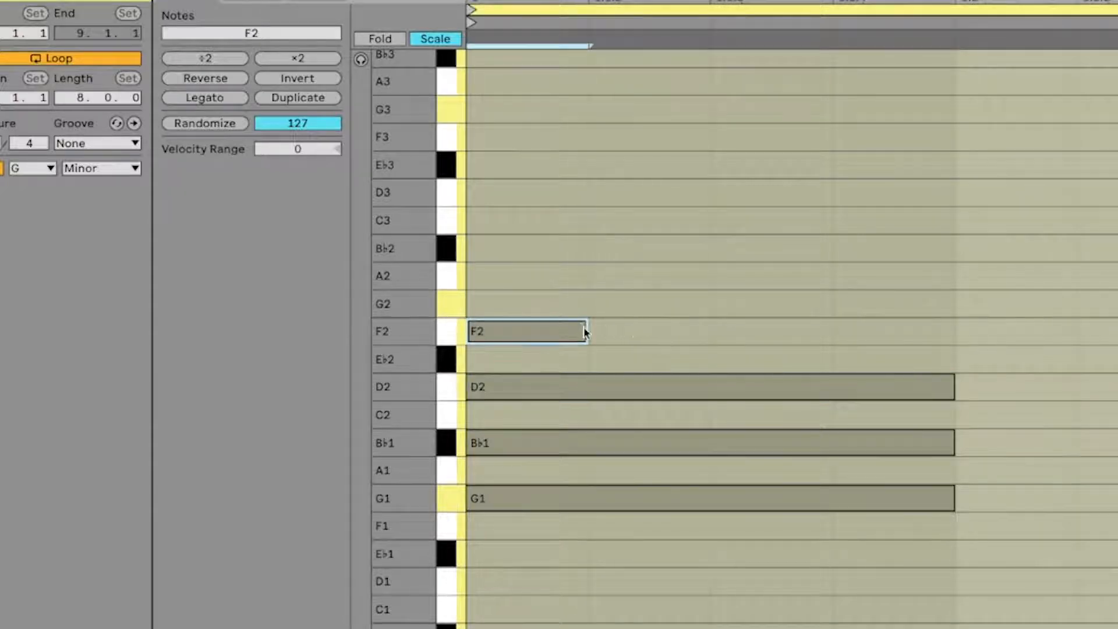
pyautogui.moveTo(585, 332); pyautogui.dragTo(947, 333)
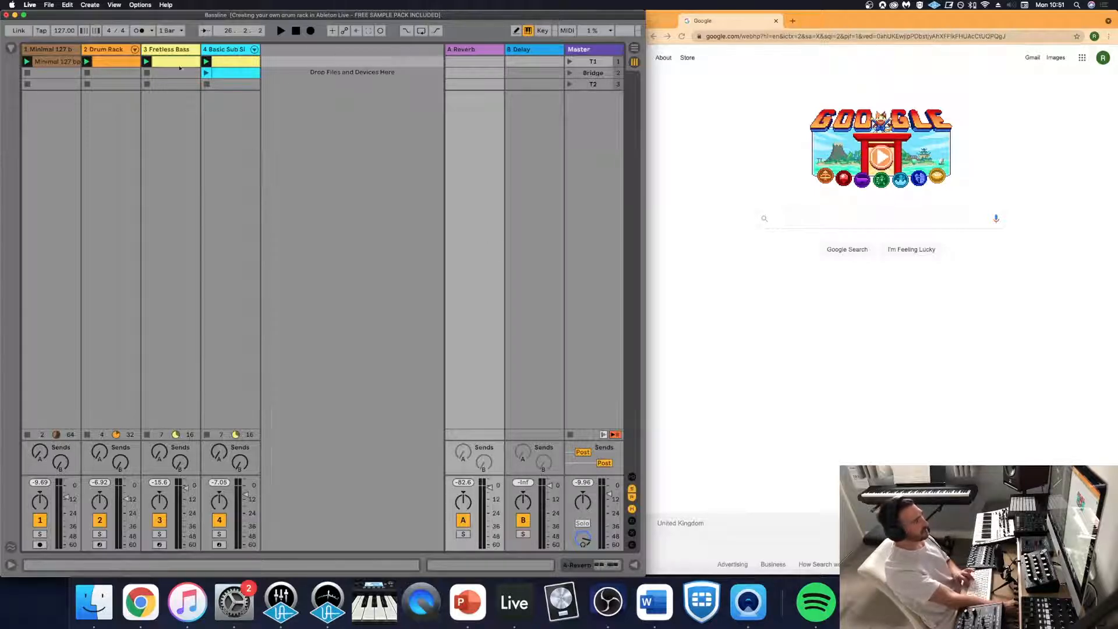
# - Solo the Fretless Bass track during playback and shorten its string Decay to 45%
pyautogui.doubleClick(161, 57)
pyautogui.click(229, 63)
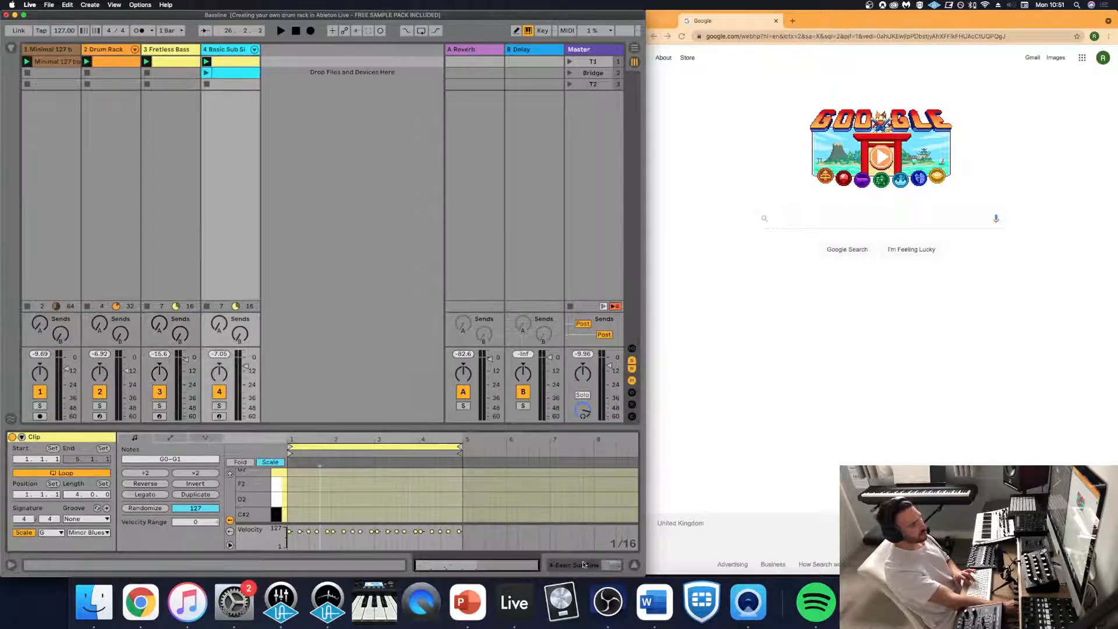
pyautogui.click(584, 564)
pyautogui.click(176, 62)
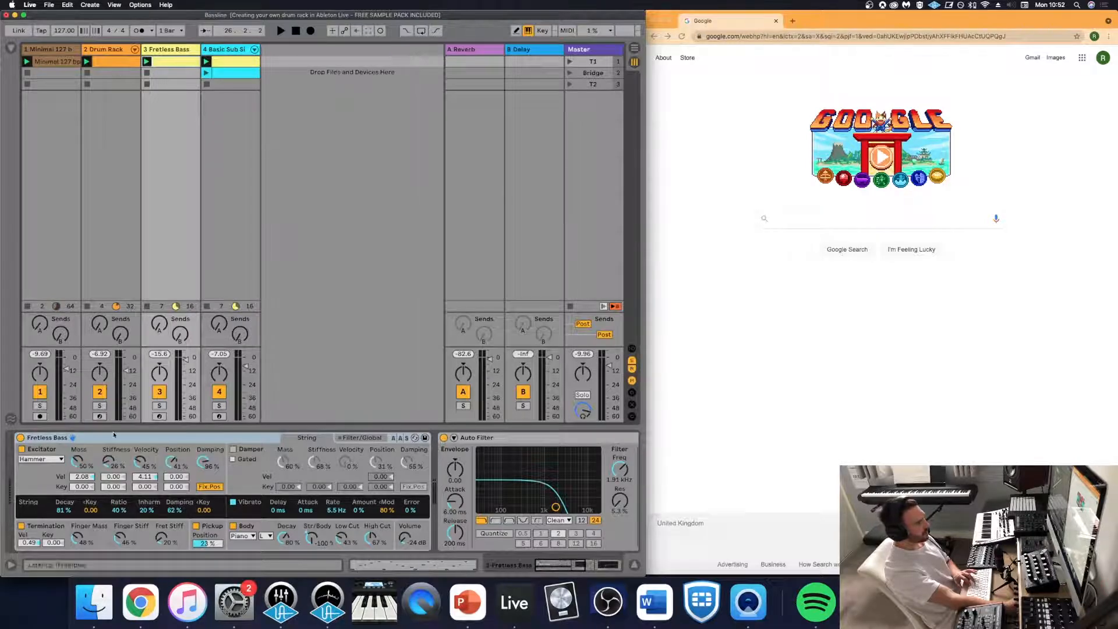
pyautogui.press('space')
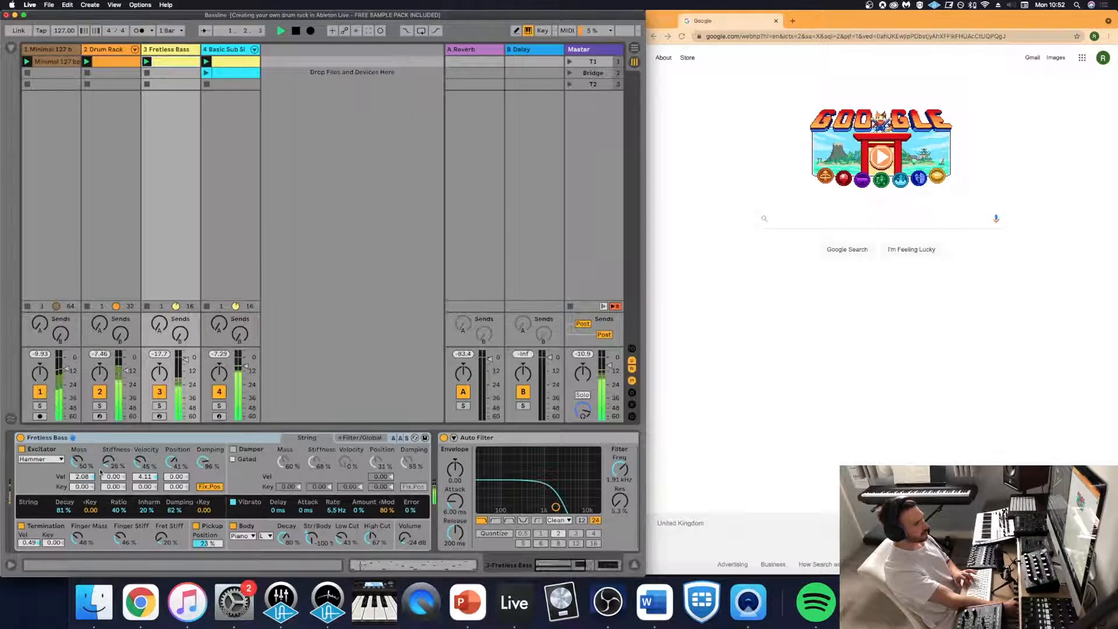
pyautogui.click(159, 406)
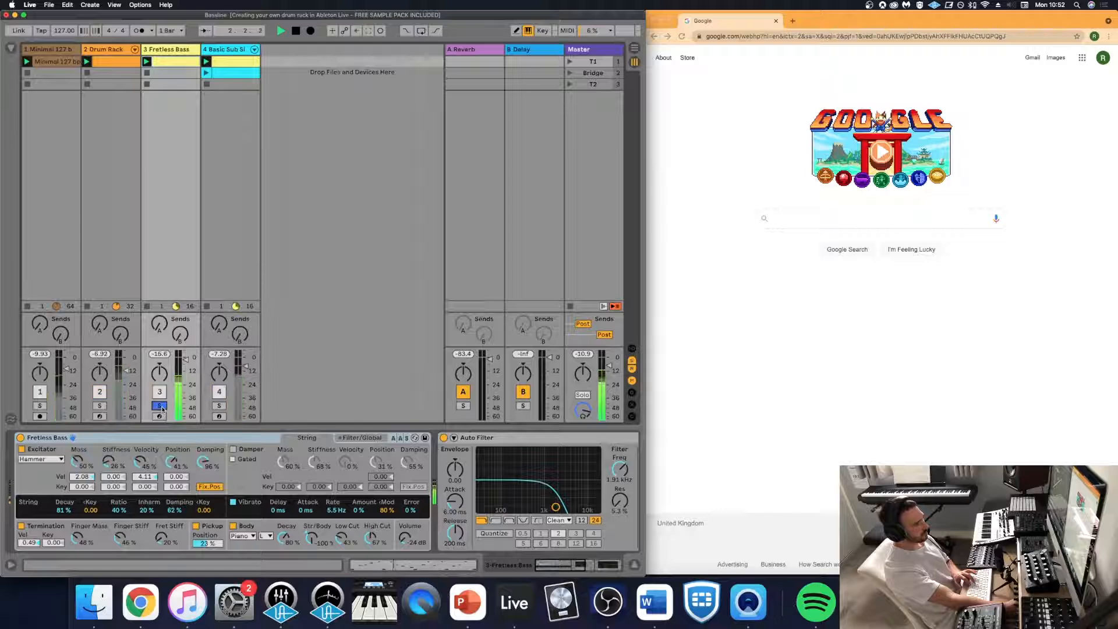
pyautogui.click(66, 512)
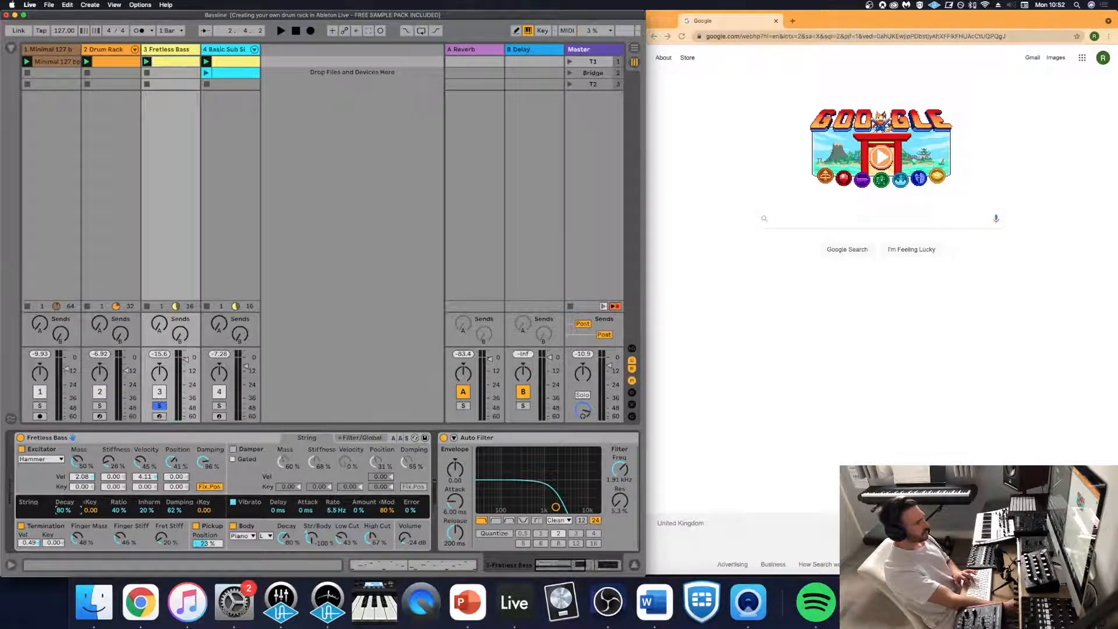
pyautogui.press('space')
pyautogui.moveTo(66, 512); pyautogui.dragTo(66, 536)
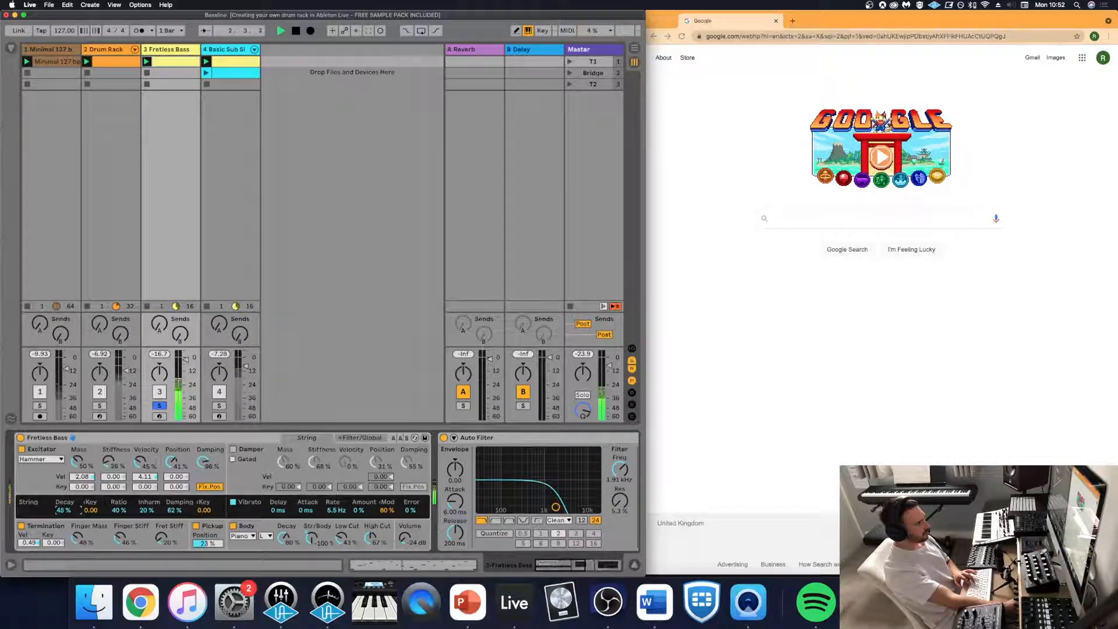
# - Audition the Basic Sub Sine track soloed with the Fretless Bass and lower the bass's Auto Filter frequency to 1.08 kHz
pyautogui.click(219, 405)
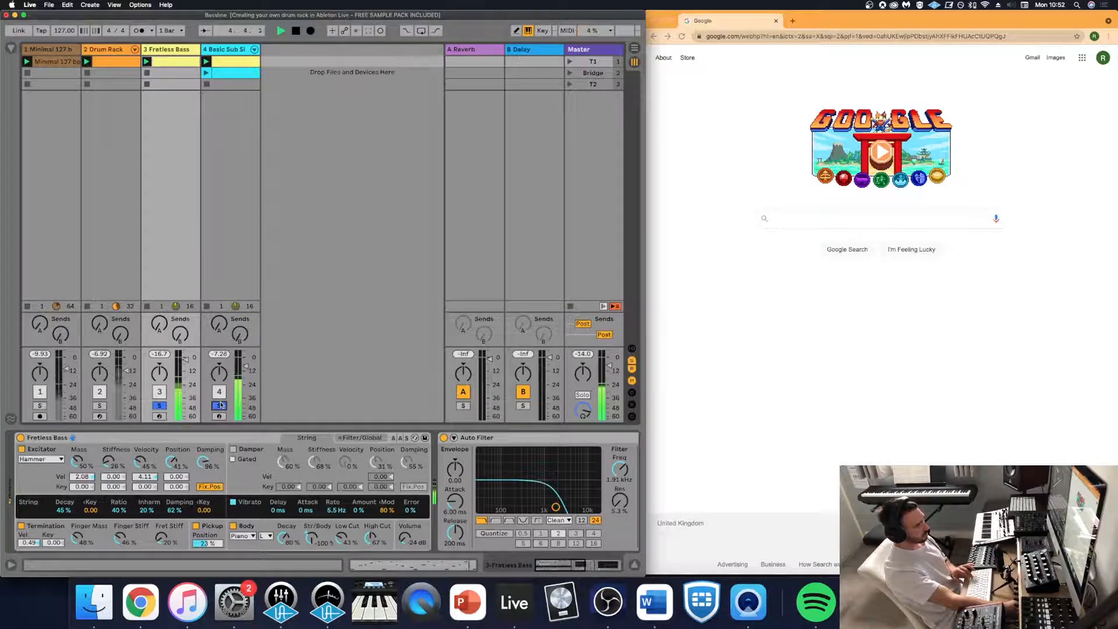
pyautogui.press('space')
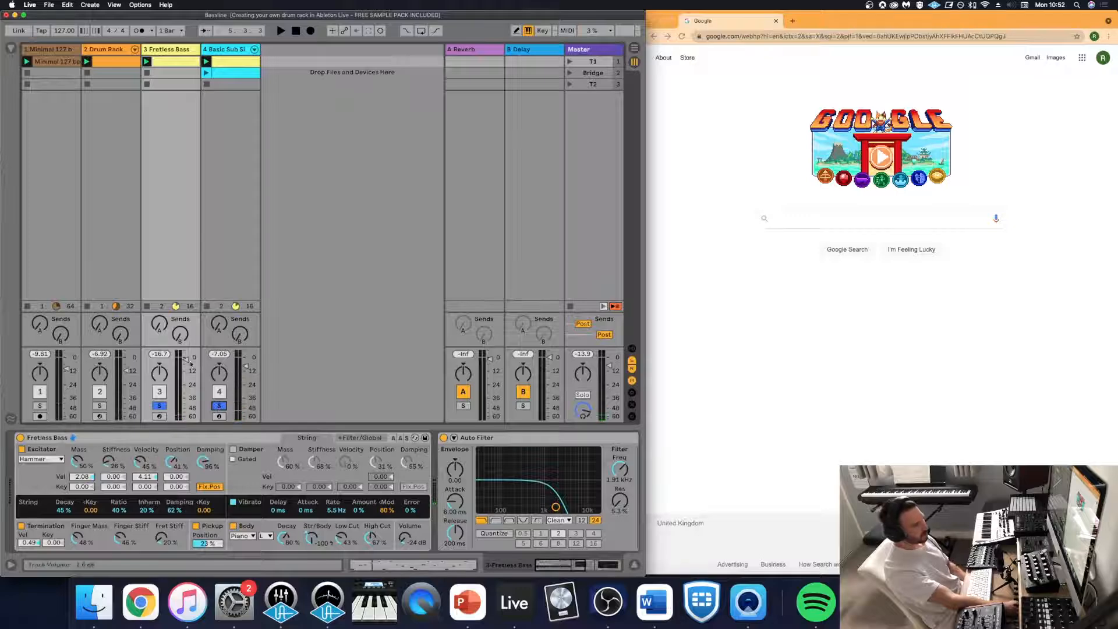
pyautogui.press('space')
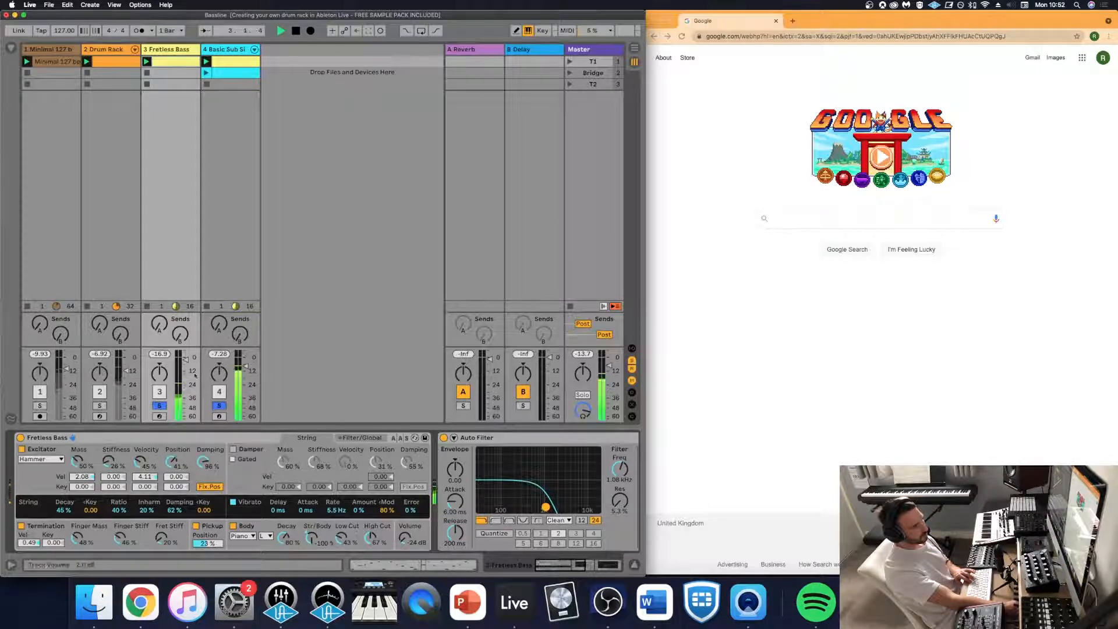
pyautogui.click(219, 406)
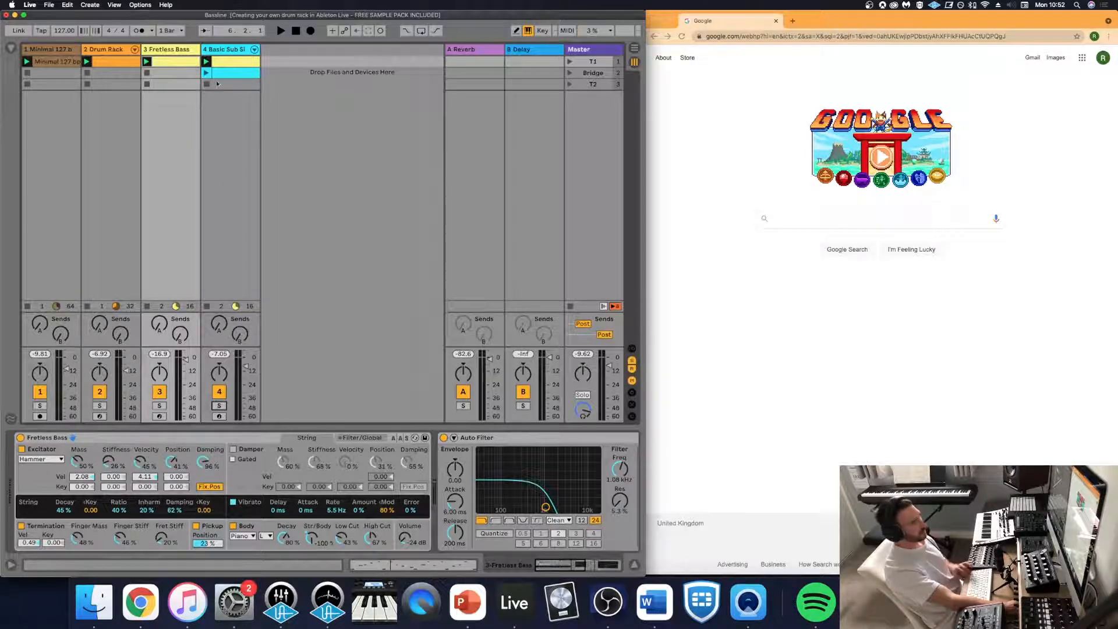
# - Insert a new MIDI track after the Basic Sub Sine track and copy the sub's first clip into its first slot
pyautogui.click(90, 5)
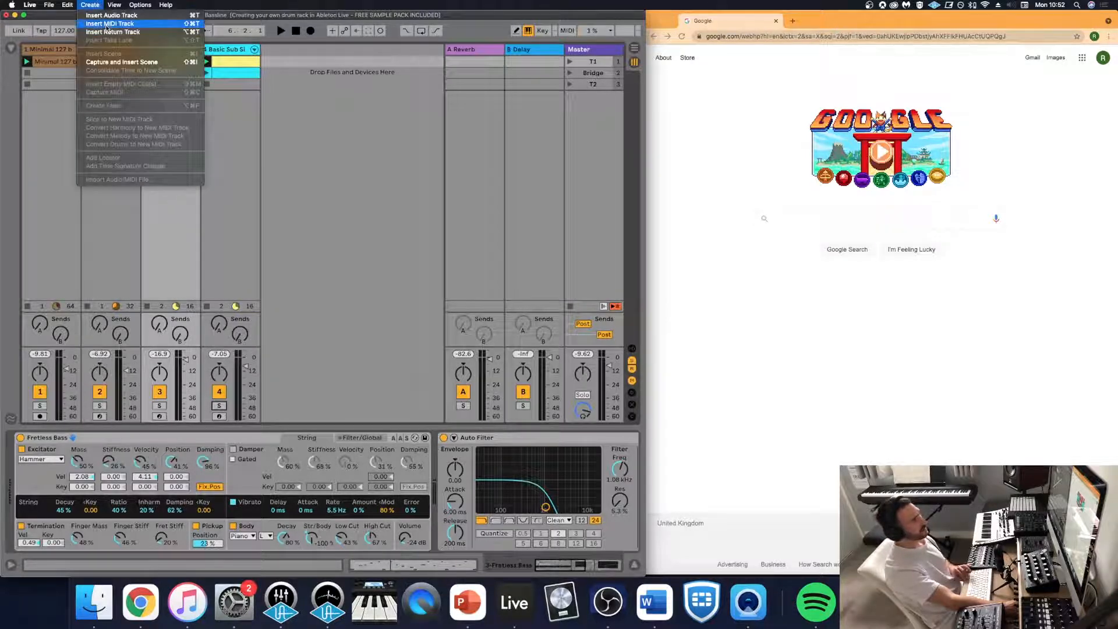
pyautogui.click(190, 43)
pyautogui.moveTo(237, 50); pyautogui.dragTo(351, 56)
pyautogui.click(236, 61)
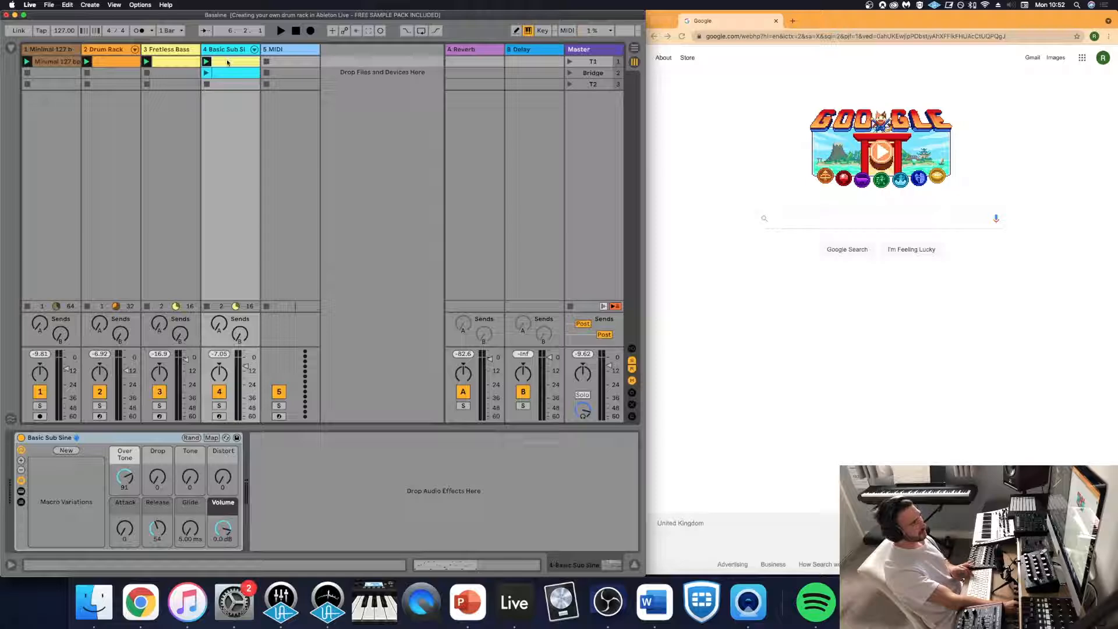
pyautogui.moveTo(234, 64); pyautogui.dragTo(305, 63)
pyautogui.doubleClick(303, 63)
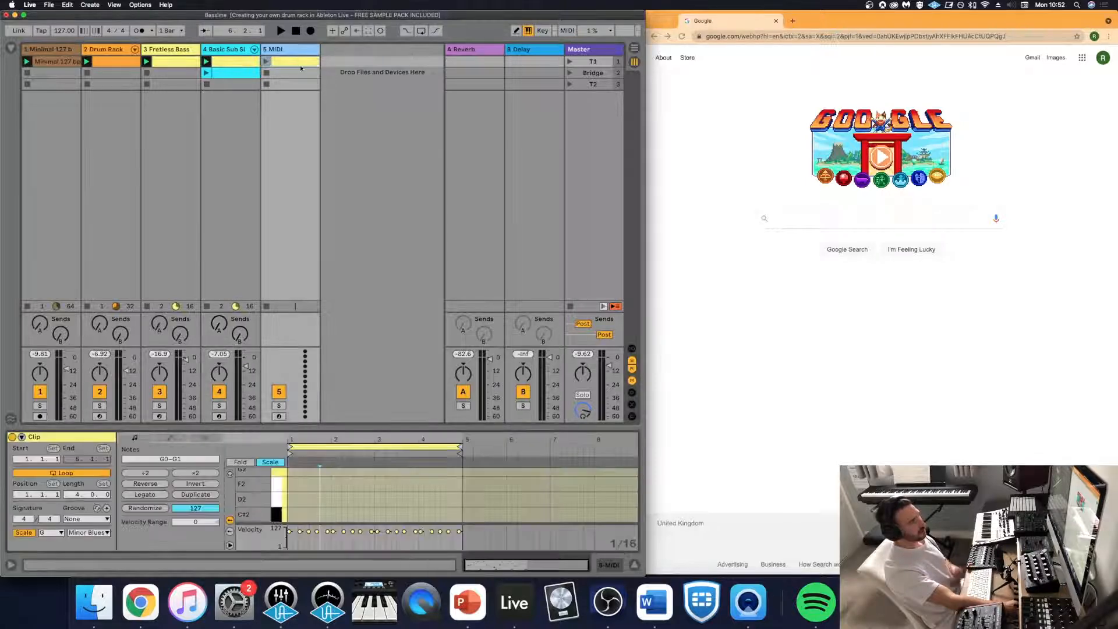
# - Change the copied clip's scale from Minor Blues to Minor and move both out-of-scale C#1 notes down to C1
pyautogui.moveTo(434, 430); pyautogui.dragTo(438, 241)
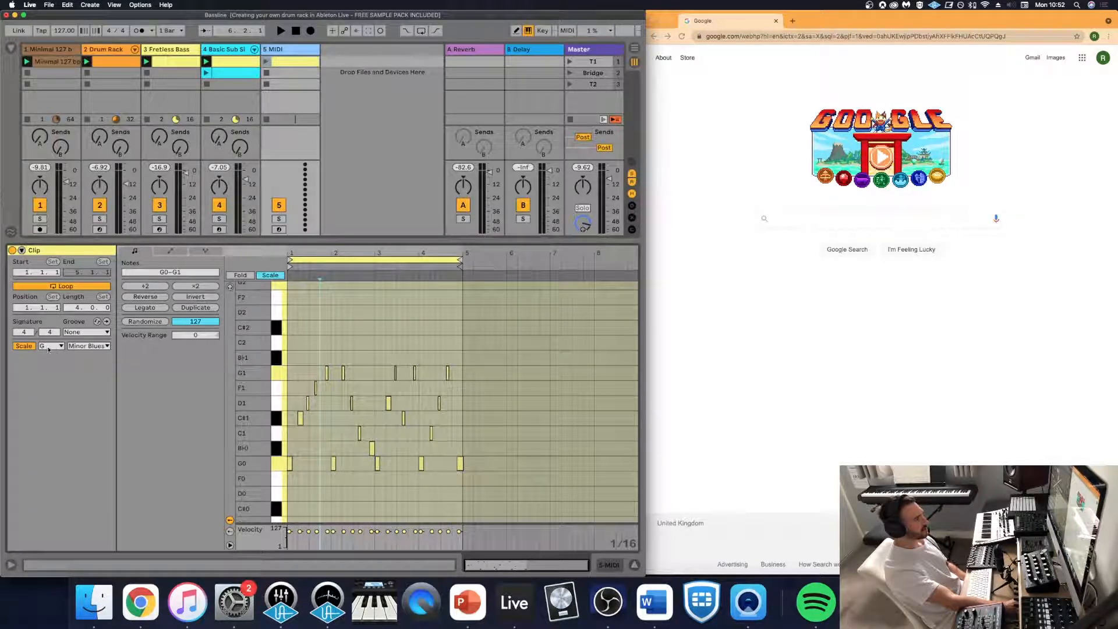
pyautogui.click(87, 346)
pyautogui.click(116, 34)
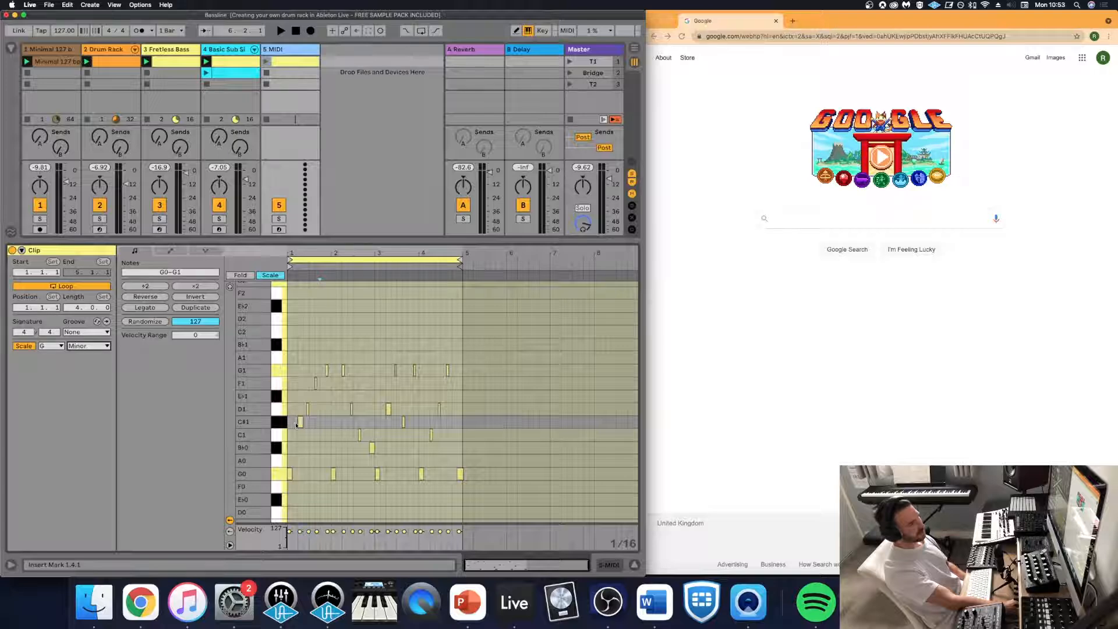
pyautogui.moveTo(296, 425); pyautogui.dragTo(456, 423)
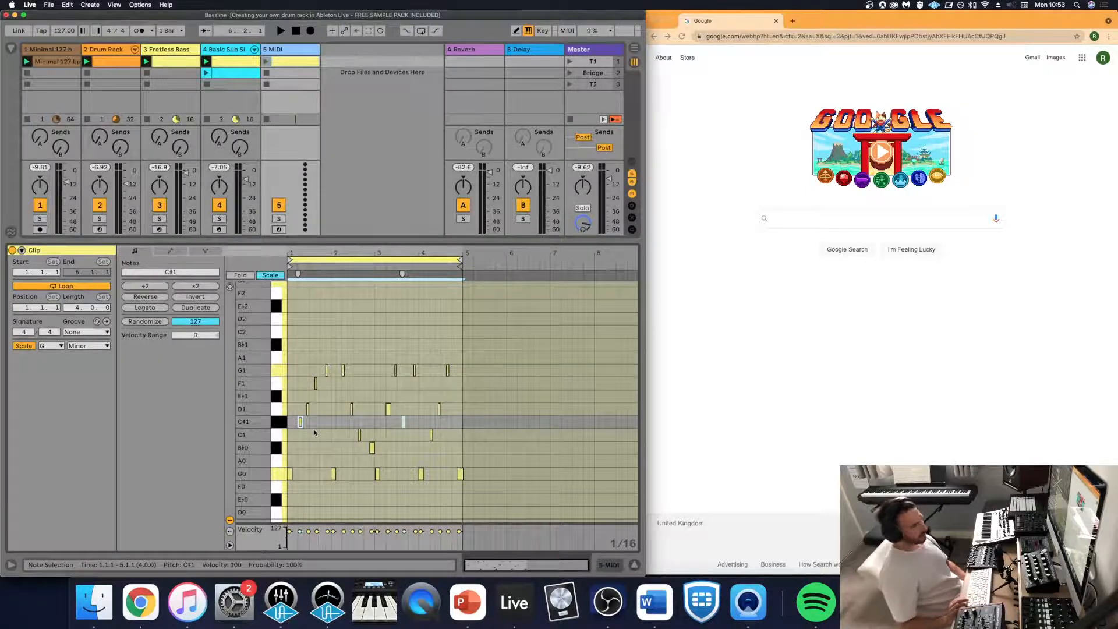
pyautogui.press('Down')
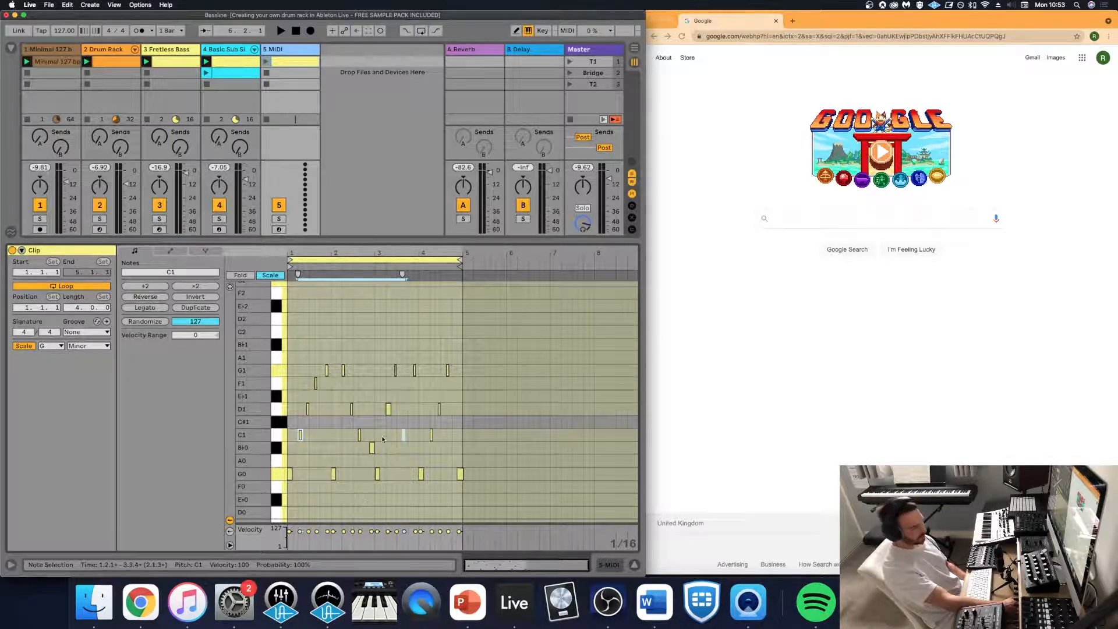
# - Load the Wavetable Piano & Keys preset Organ Retro Harmonic.adv onto the MIDI track holding the copied clip
pyautogui.click(11, 48)
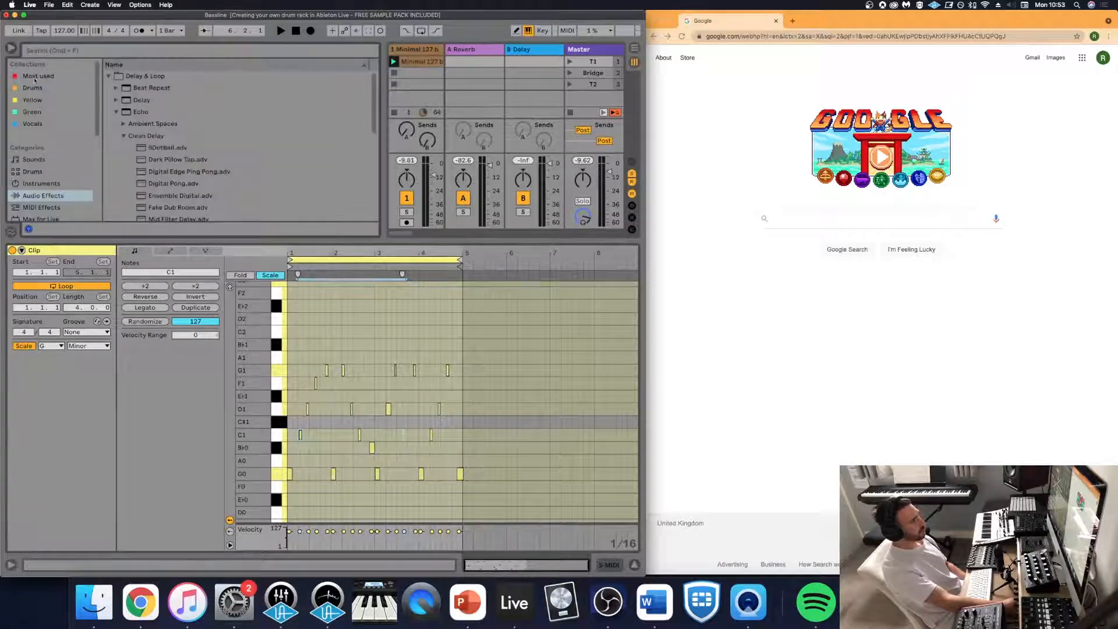
pyautogui.scroll(-1, 49, 186)
pyautogui.click(46, 164)
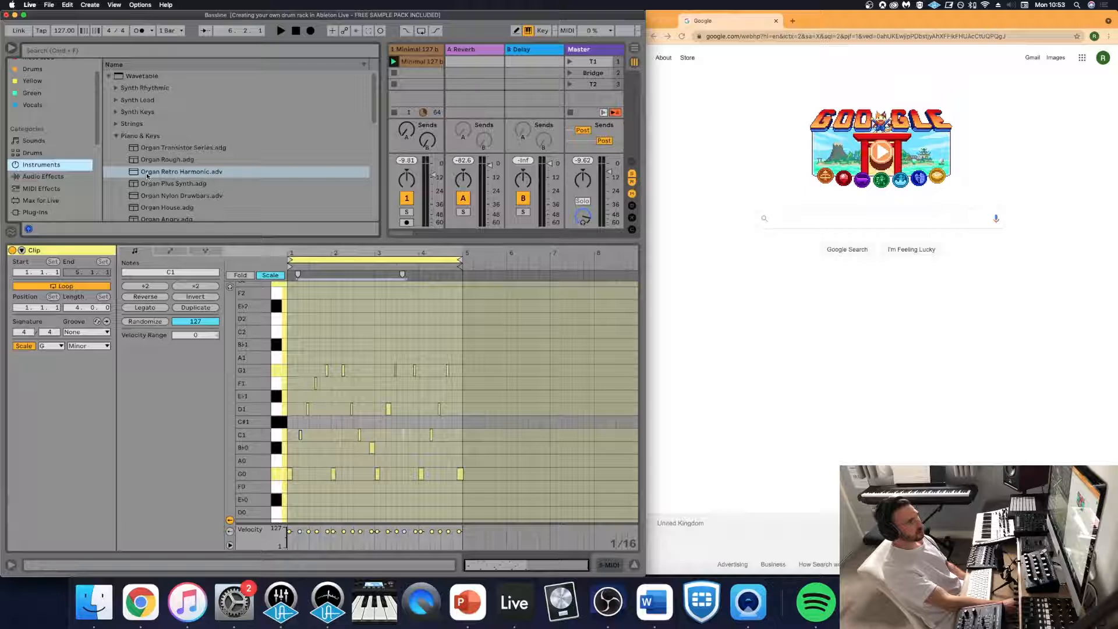
pyautogui.moveTo(147, 175); pyautogui.dragTo(406, 69)
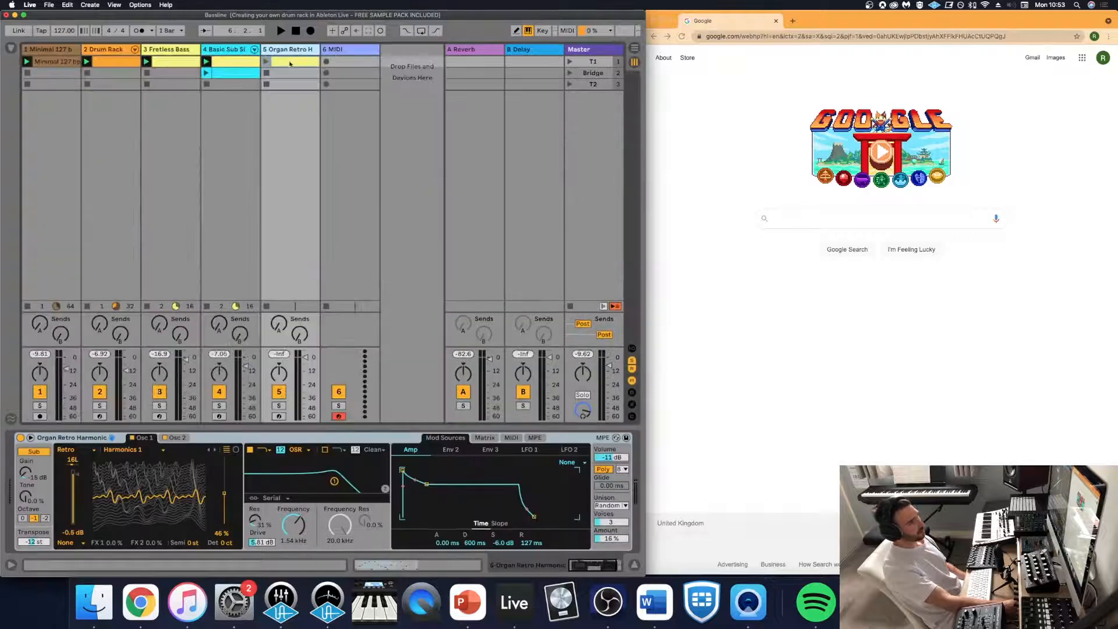
# - Launch the Organ Retro Harmonic clip with its track soloed and listen while its notes are shown in the clip editor
pyautogui.click(266, 62)
pyautogui.click(279, 406)
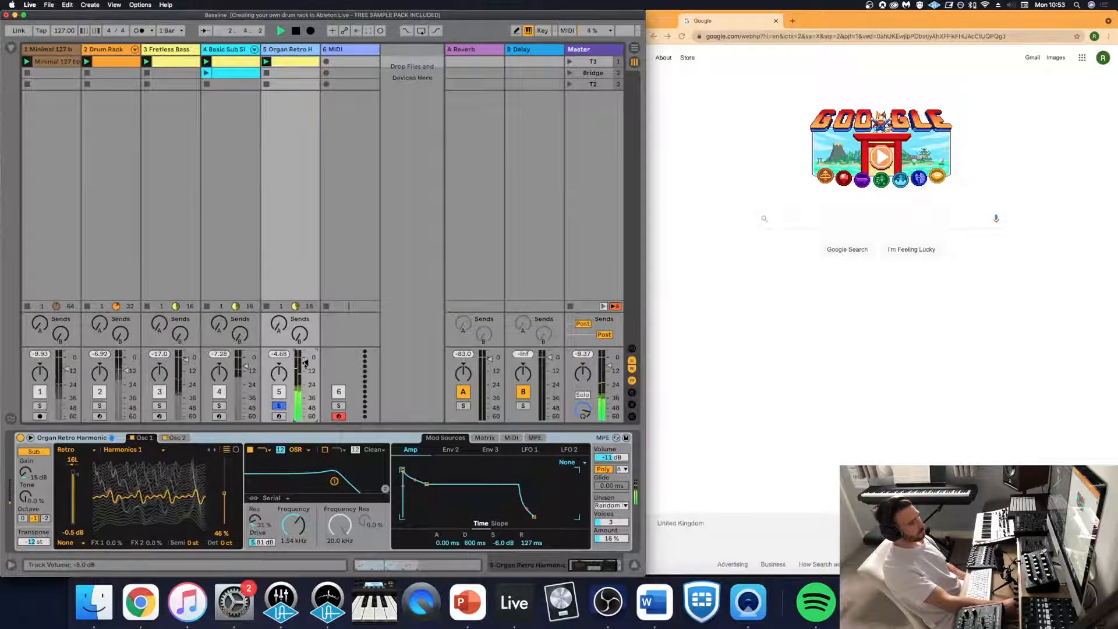
pyautogui.hotkey('shift', 'Tab')
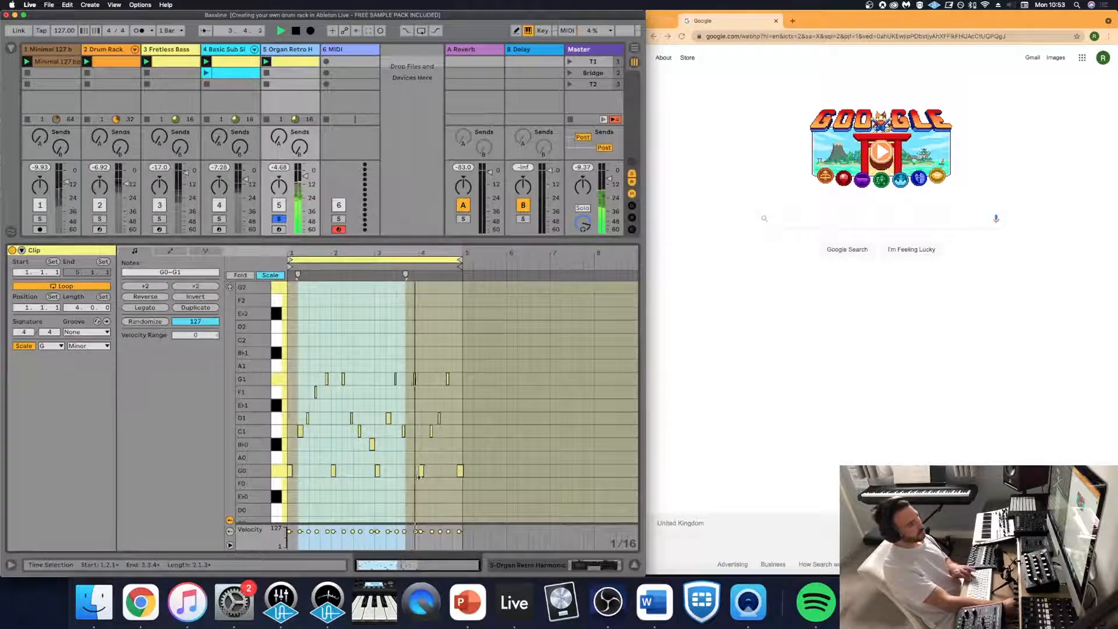
pyautogui.click(391, 486)
pyautogui.press('space')
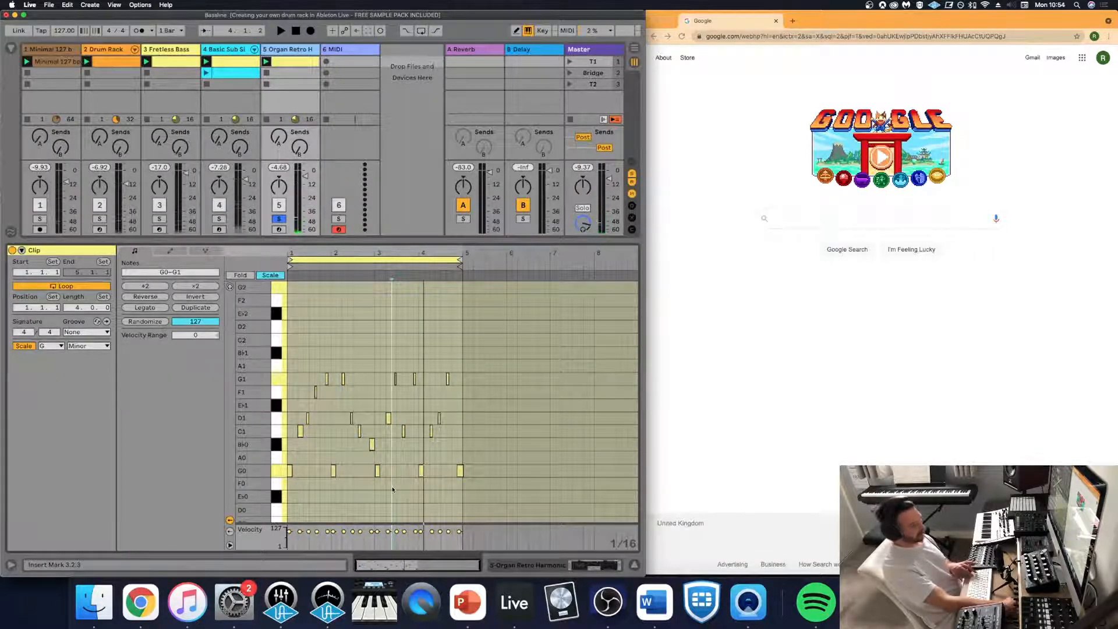
# - Transpose all notes in the organ clip up two octaves and play the result
pyautogui.press('super+a')
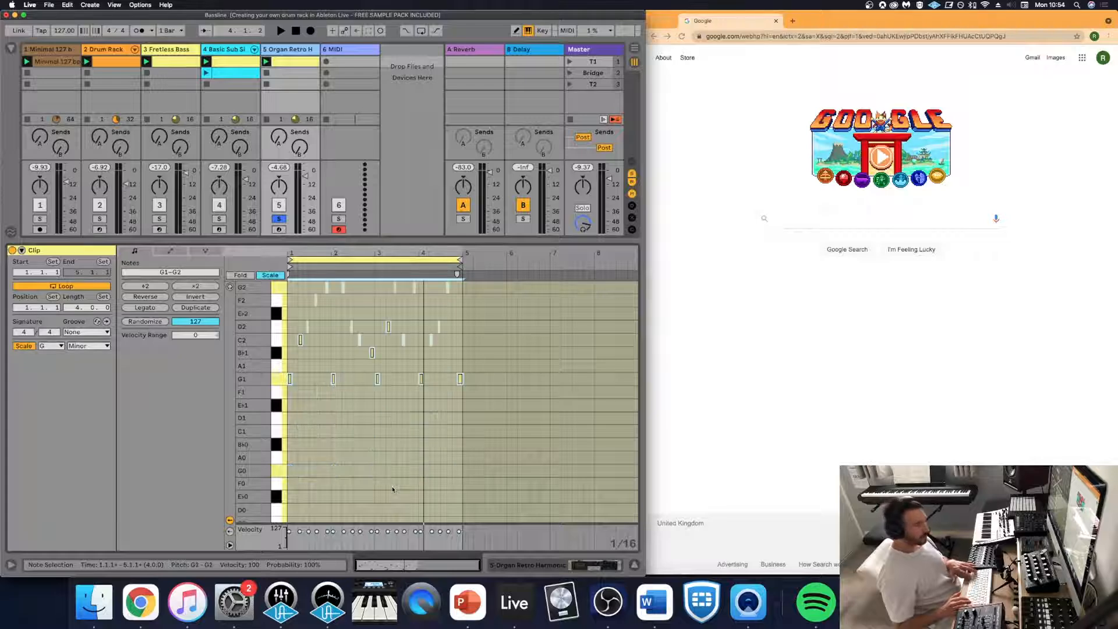
pyautogui.hotkey('shift', 'Up')
pyautogui.hotkey('shift', 'Up')
pyautogui.press('space')
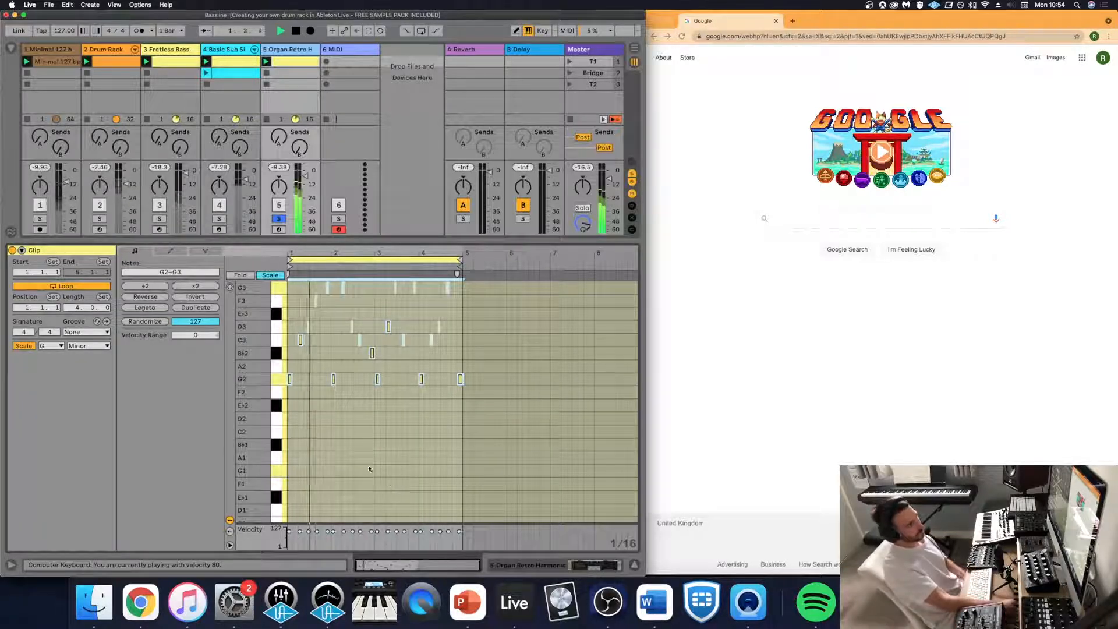
# - Delete the first G3 note near the end of bar 1 and the G2 note at the start of bar 2, then replay
pyautogui.scroll(5, 367, 461)
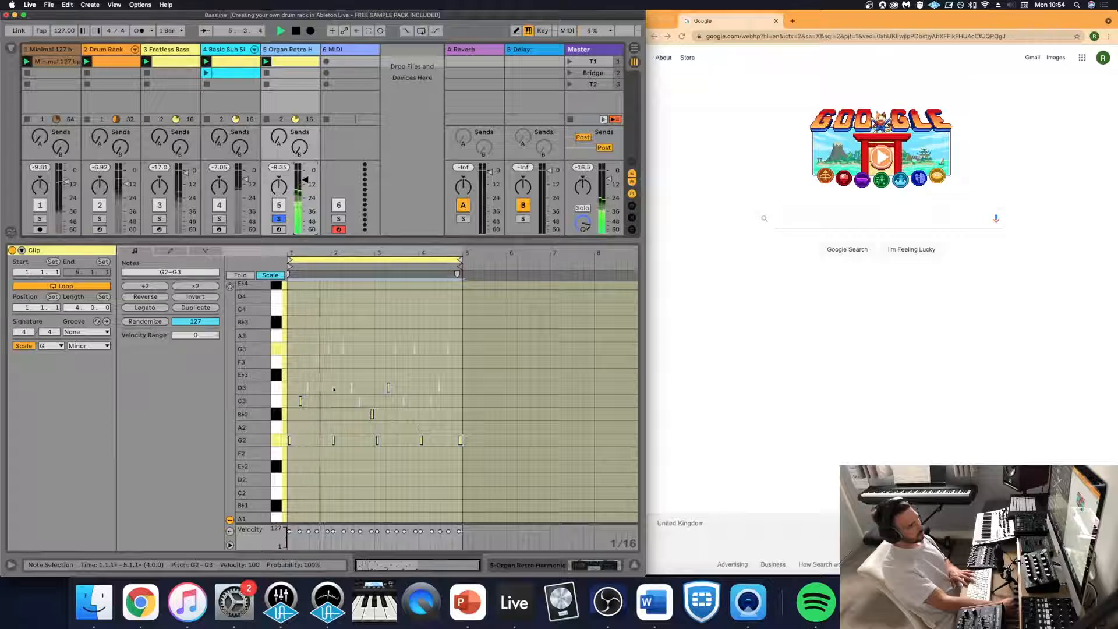
pyautogui.press('space')
pyautogui.moveTo(328, 329); pyautogui.dragTo(325, 352)
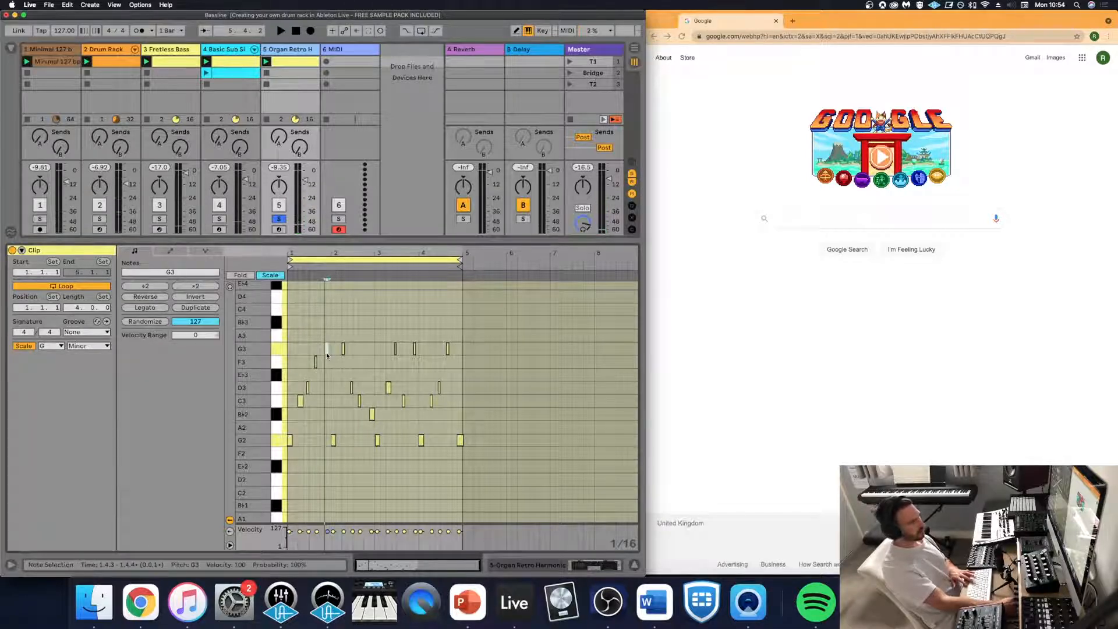
pyautogui.press('Delete')
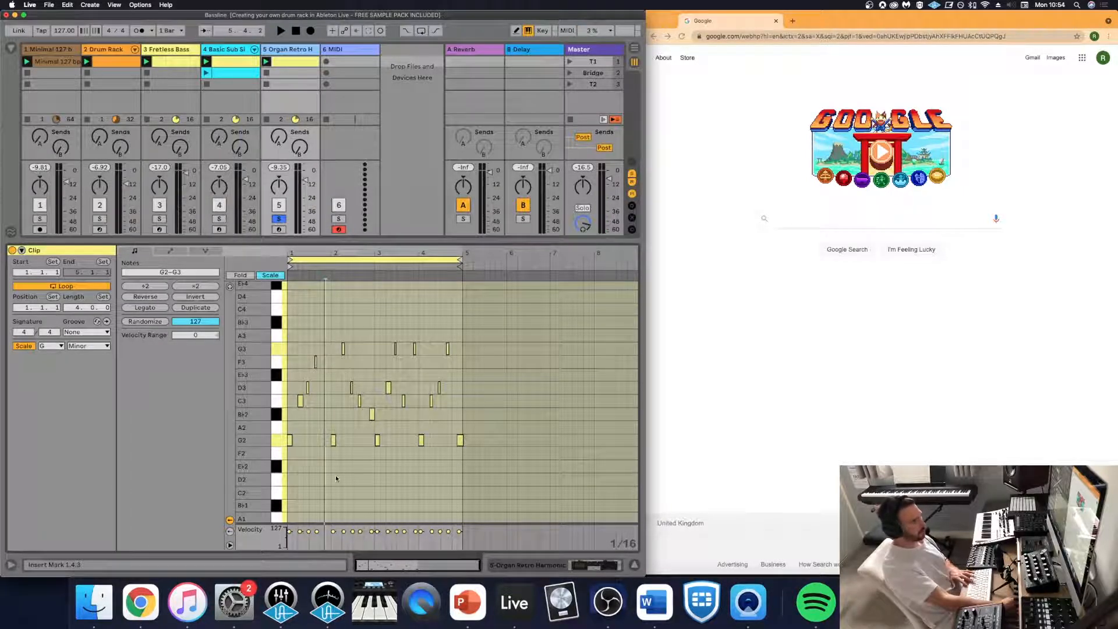
pyautogui.moveTo(336, 478); pyautogui.dragTo(324, 439)
pyautogui.press('Delete')
pyautogui.press('space')
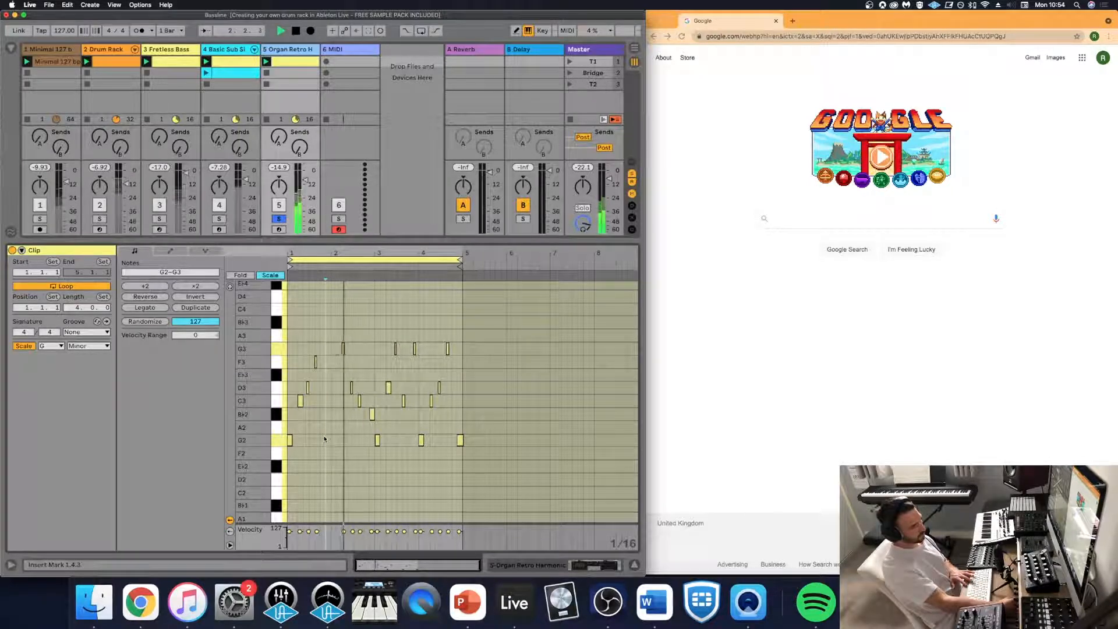
# - Delete the B♭2 note at the end of bar 2 and play the organ clip again
pyautogui.press('space')
pyautogui.moveTo(368, 394); pyautogui.dragTo(376, 428)
pyautogui.press('Delete')
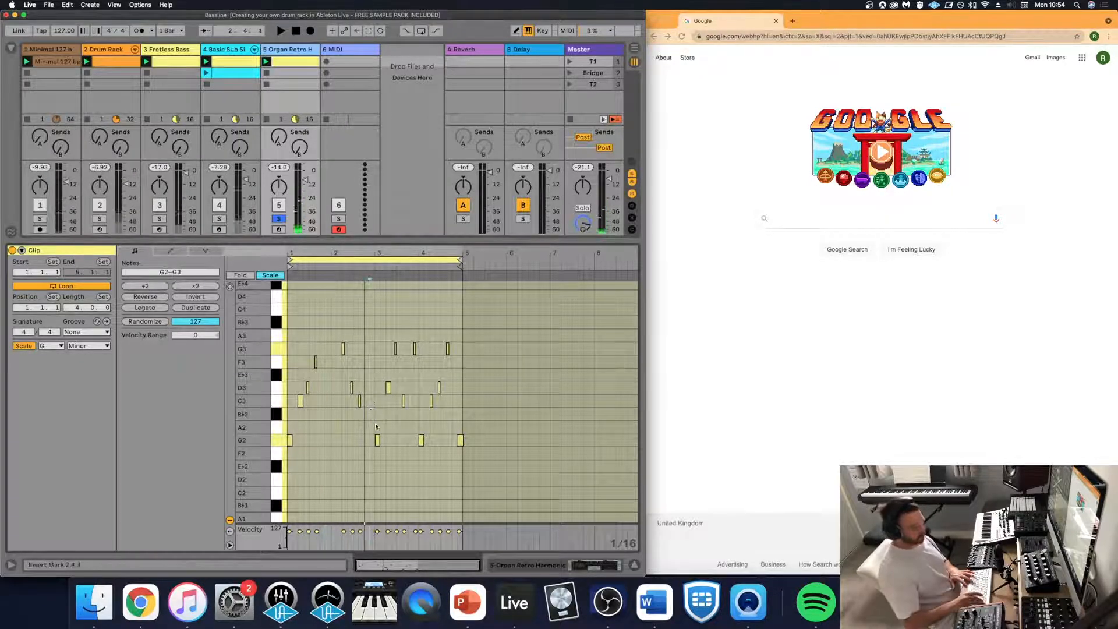
pyautogui.press('space')
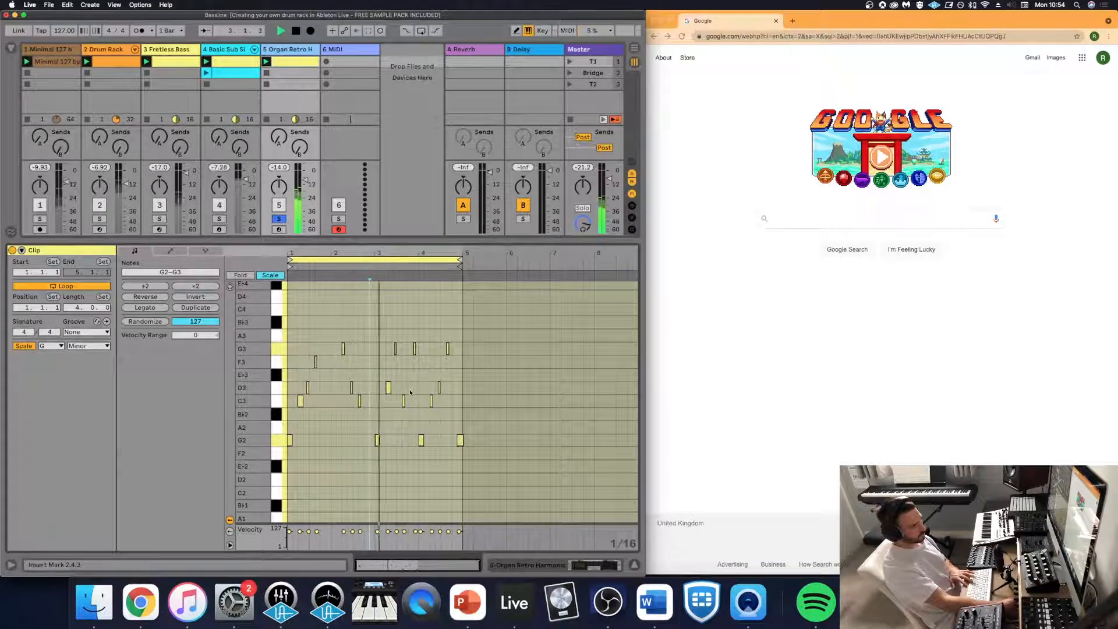
# - Stop playback, delete the D3 note on beat 2 of bar 3, and replay the organ clip
pyautogui.press('space')
pyautogui.moveTo(397, 381); pyautogui.dragTo(382, 391)
pyautogui.press('Delete')
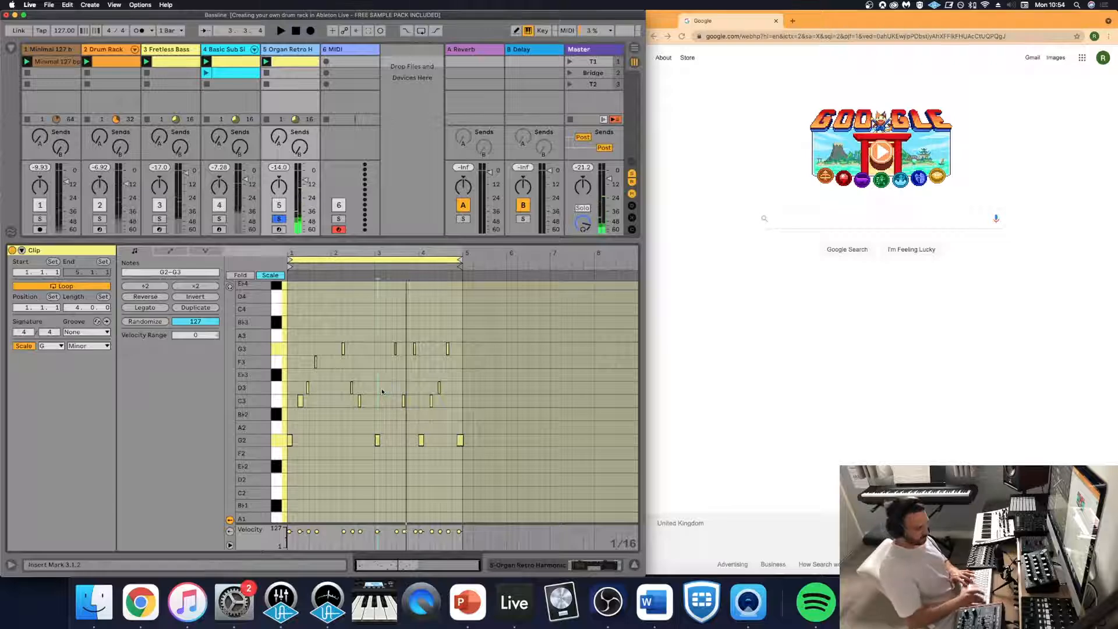
pyautogui.press('space')
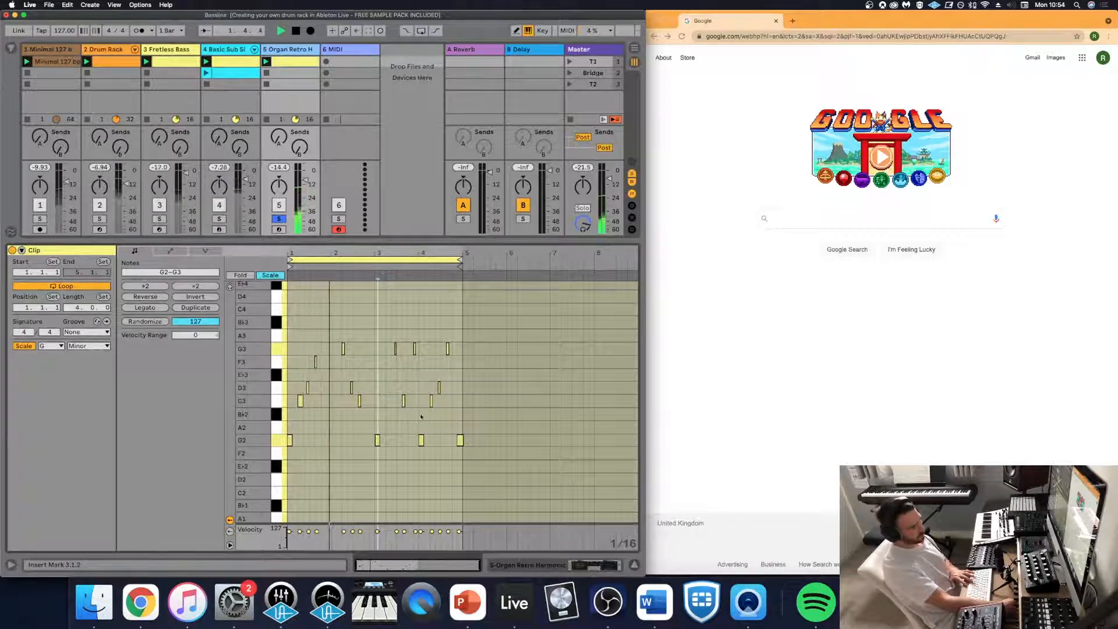
# - Delete the G2 notes at the start and end of bar 4 in the organ clip
pyautogui.moveTo(438, 442); pyautogui.dragTo(411, 440)
pyautogui.press('Delete')
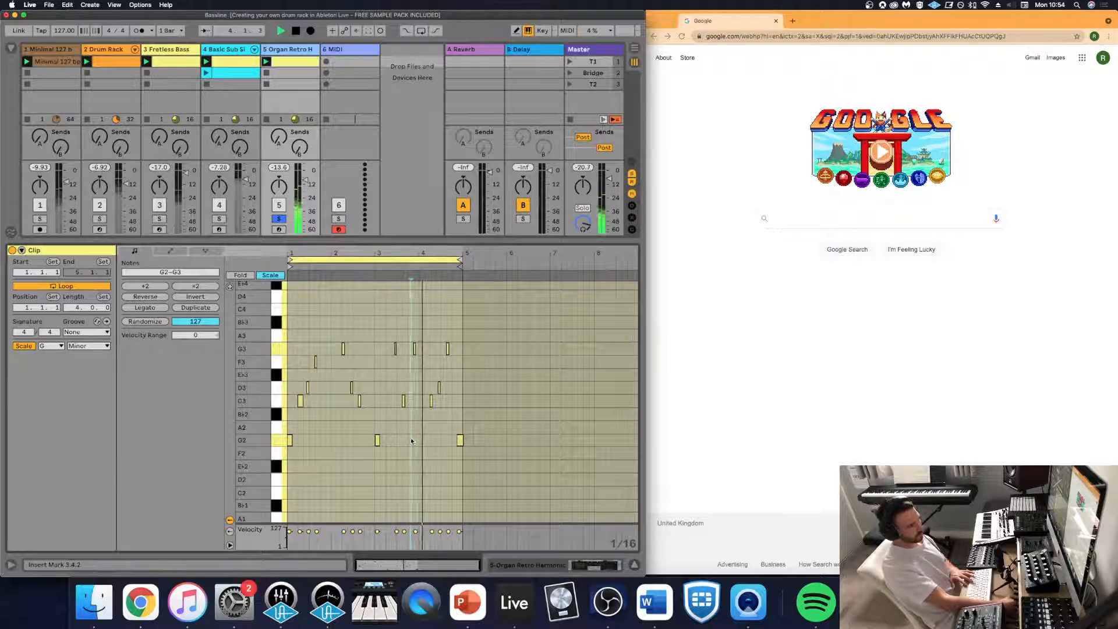
pyautogui.moveTo(477, 431); pyautogui.dragTo(451, 441)
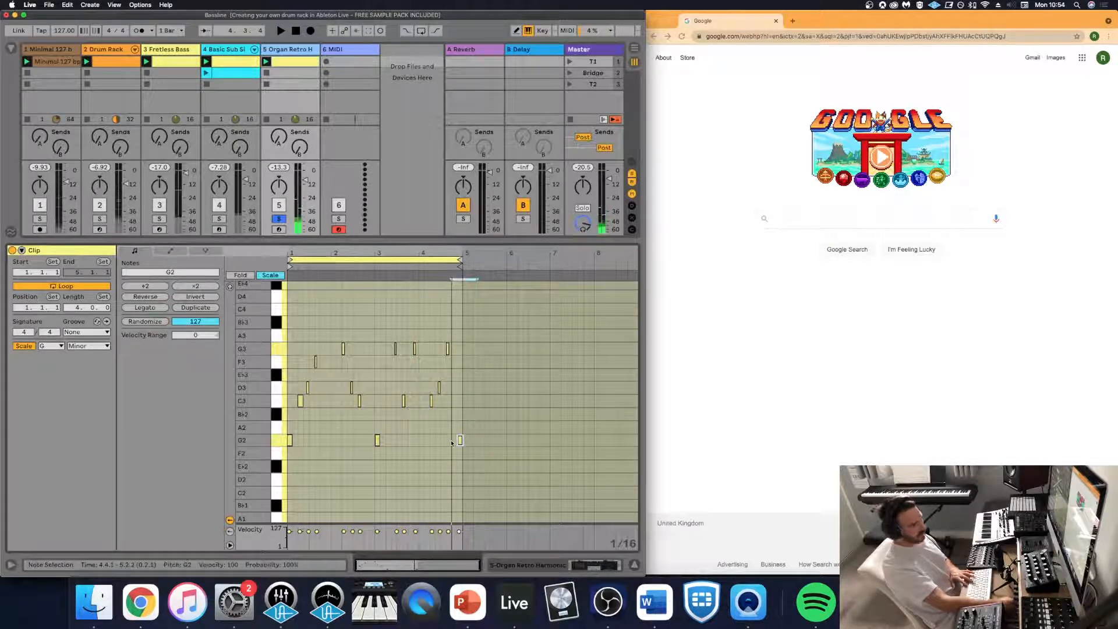
pyautogui.press('Delete')
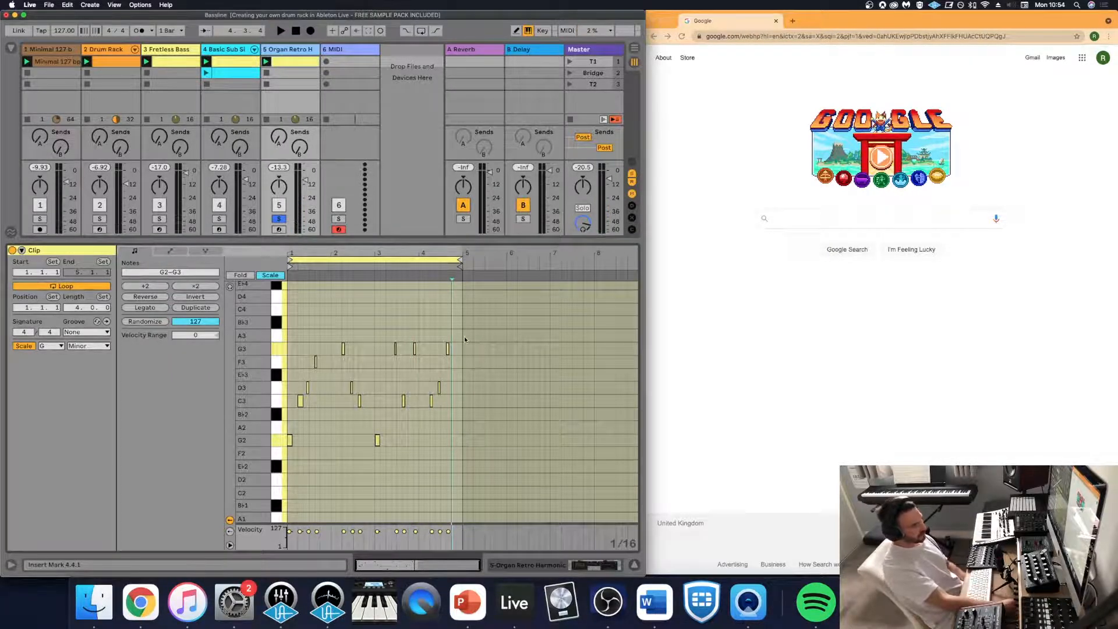
pyautogui.moveTo(465, 339); pyautogui.dragTo(449, 362)
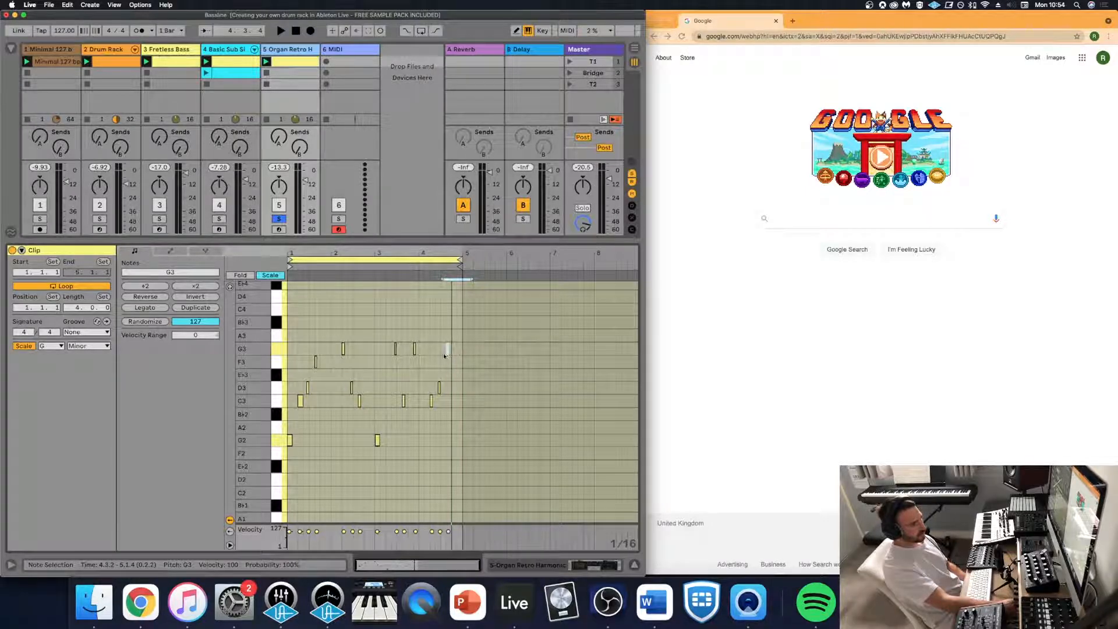
pyautogui.click(444, 356)
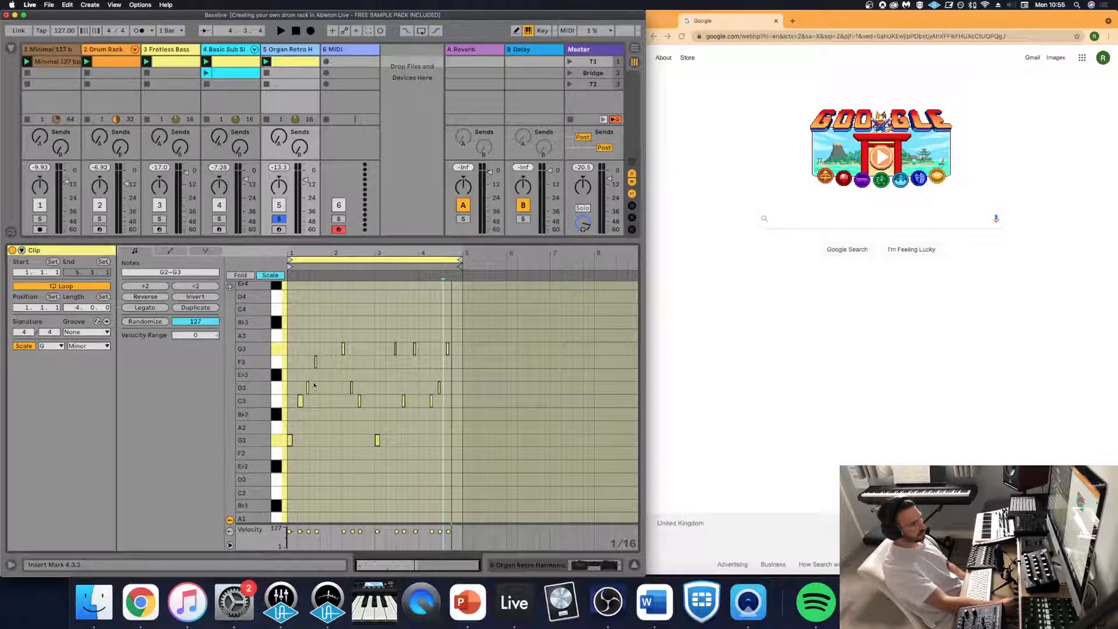
# - Switch to Chrome and search Google for "chords in g minor scale piano"
pyautogui.click(732, 100)
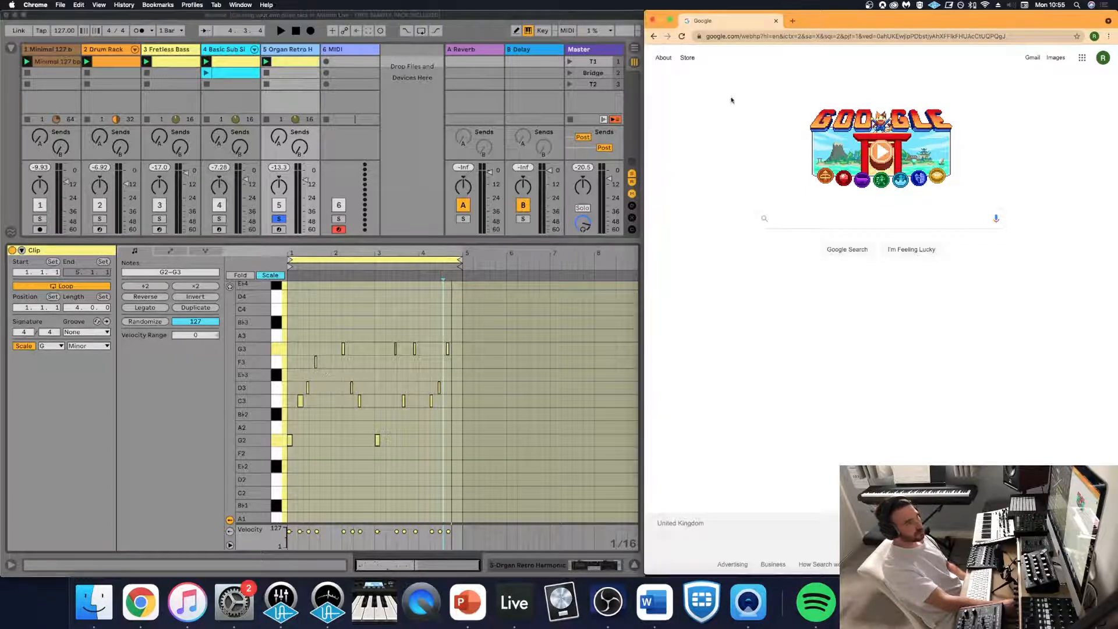
pyautogui.click(793, 220)
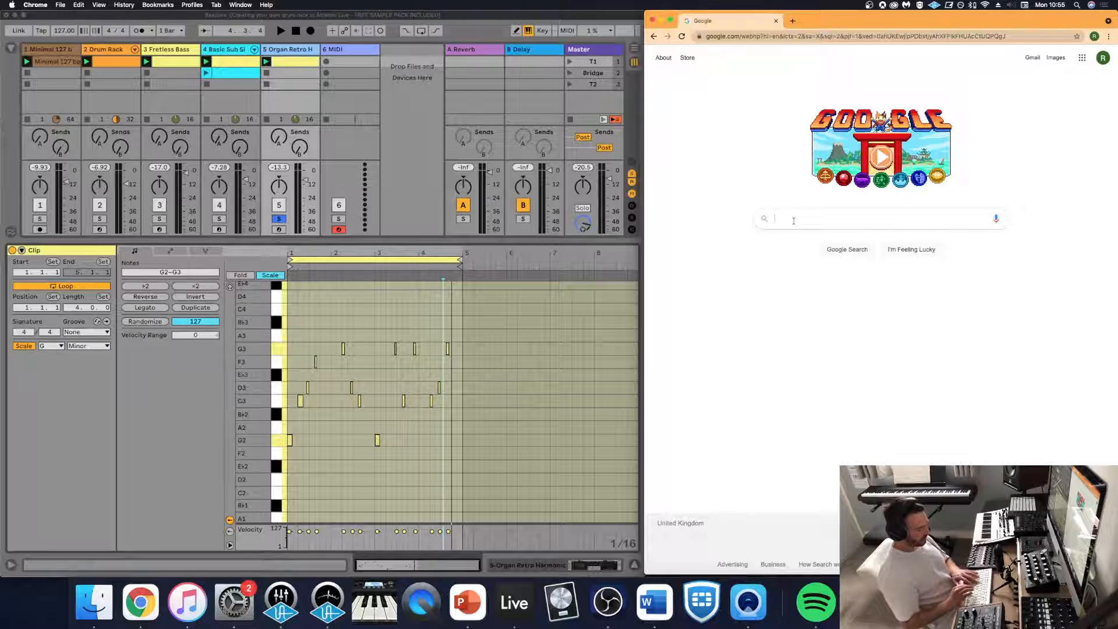
pyautogui.write('chords in g minoe')
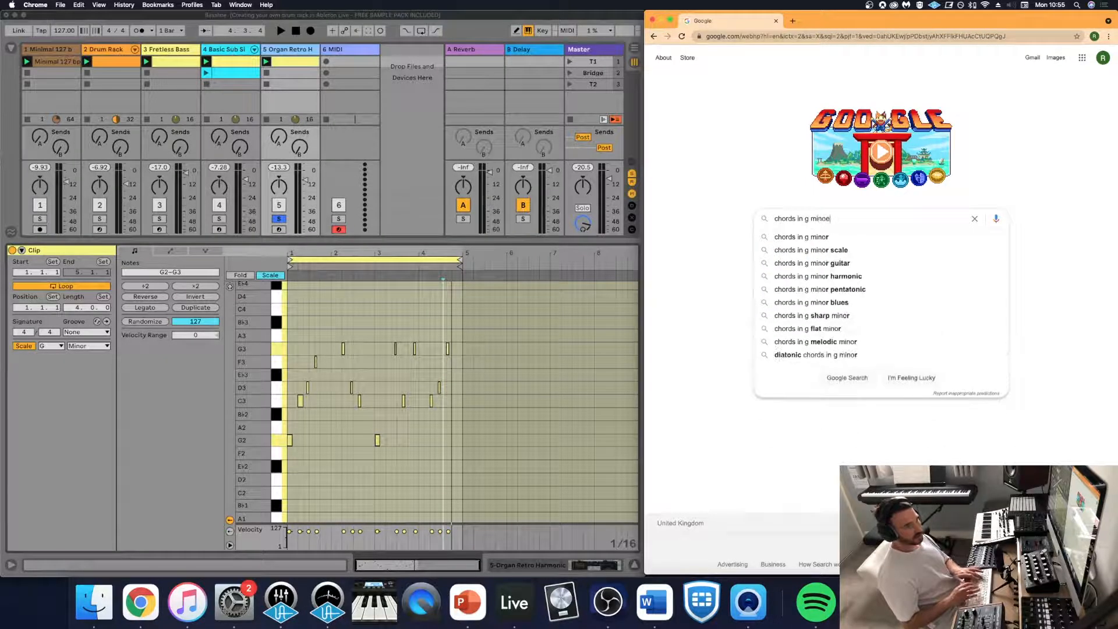
pyautogui.press('BackSpace')
pyautogui.write('r scale')
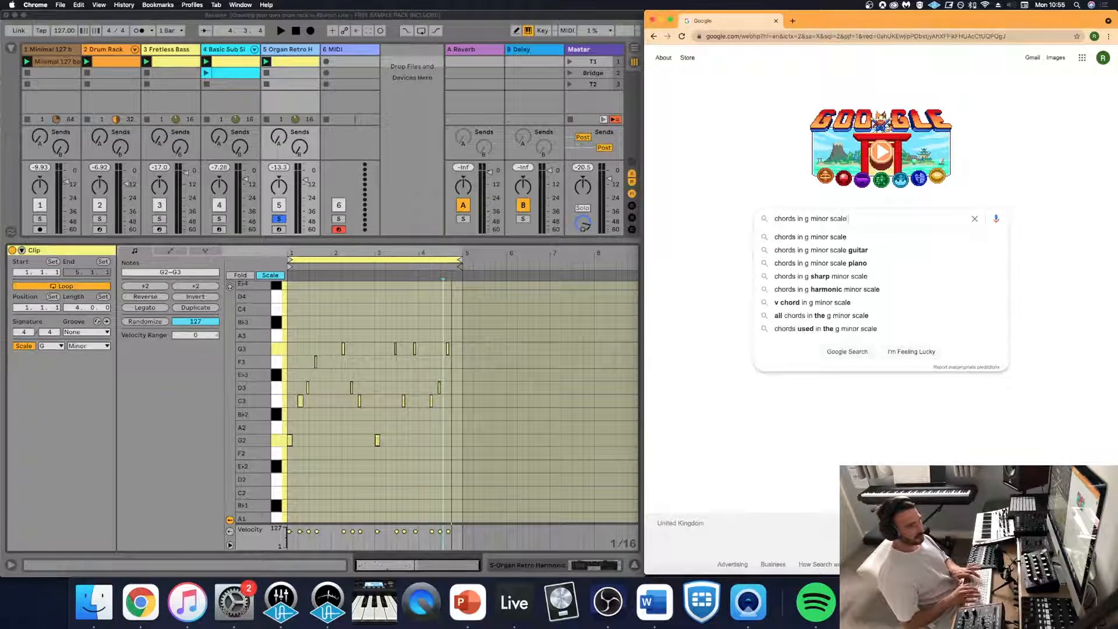
pyautogui.write(' piano')
pyautogui.press('Return')
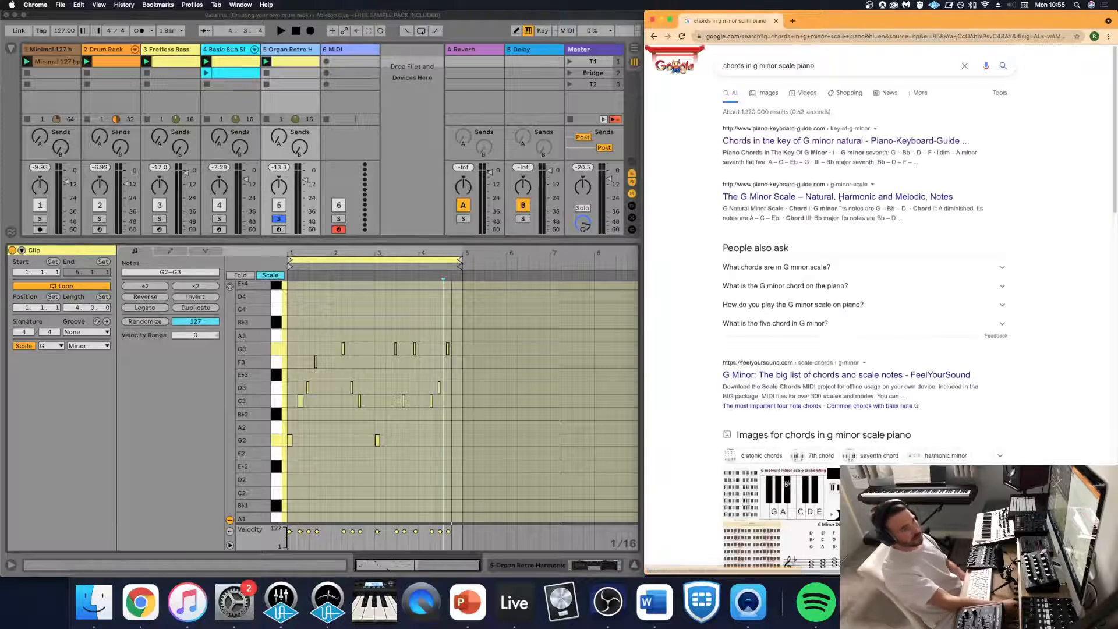
# - Open the Piano-Keyboard-Guide result on chords in G minor natural and examine its piano chord chart
pyautogui.click(787, 141)
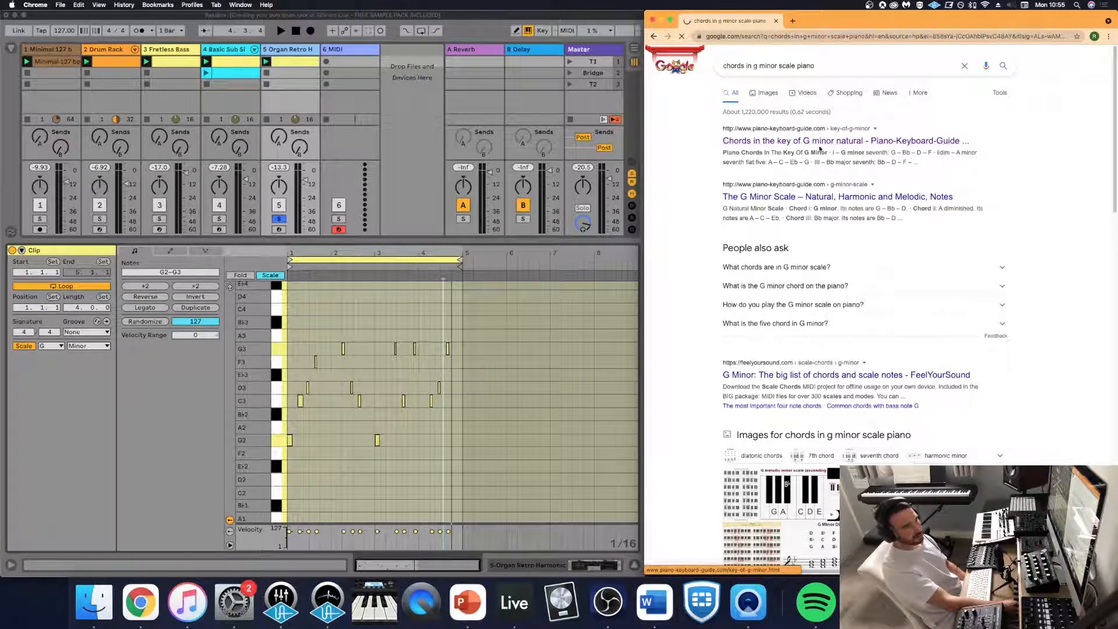
pyautogui.scroll(-10, 822, 194)
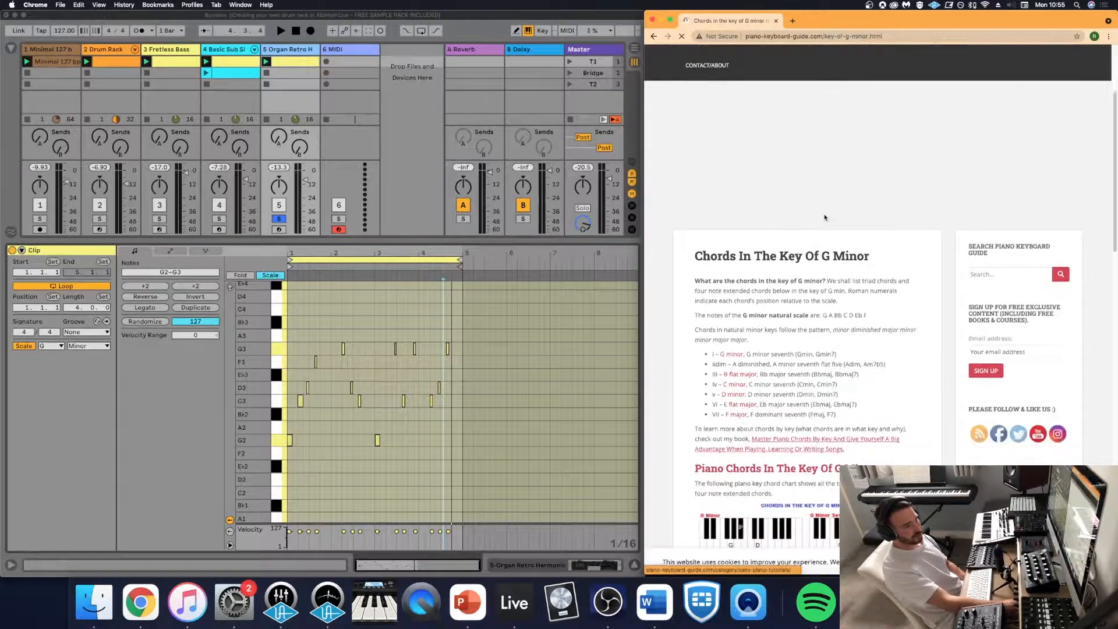
pyautogui.scroll(-2, 827, 217)
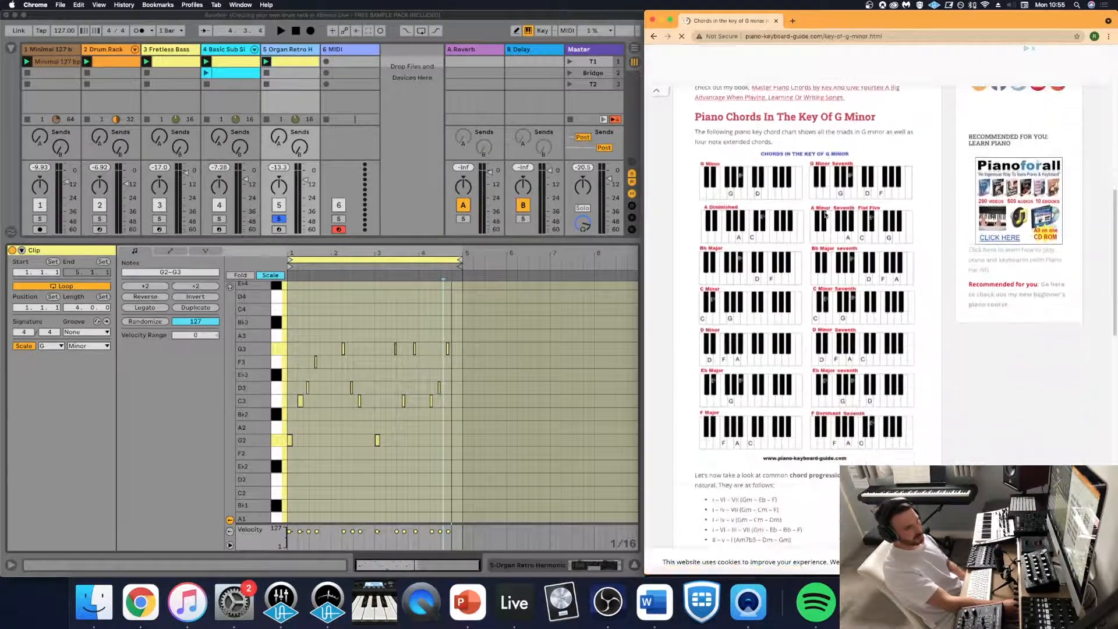
pyautogui.scroll(3, 822, 214)
pyautogui.scroll(-3, 821, 212)
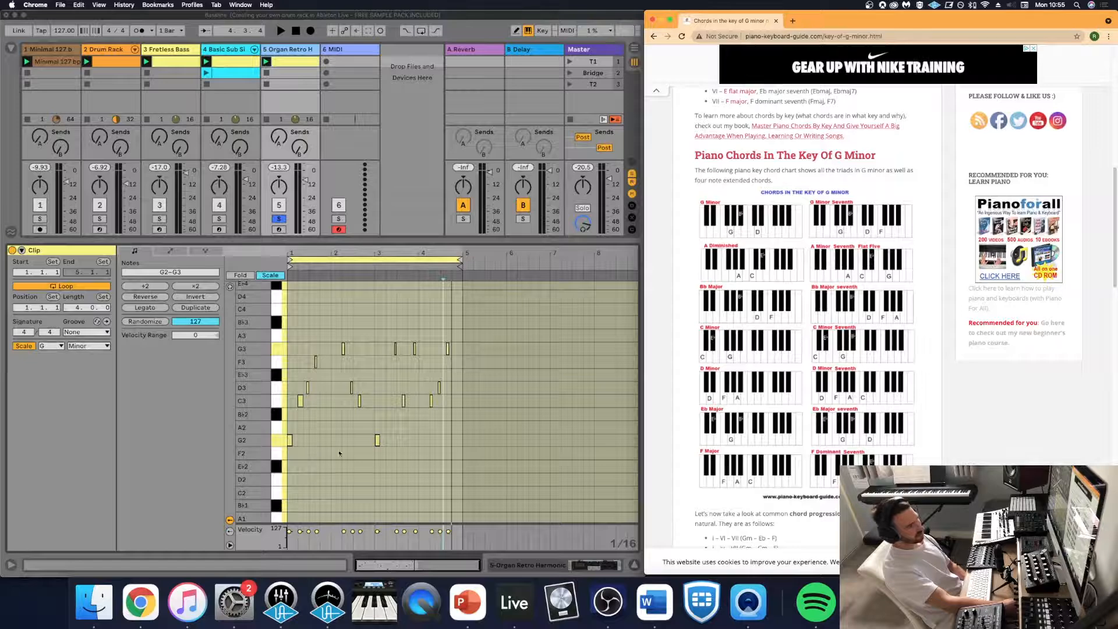
# - Return to Ableton Live and stack B♭2, D3 and F3 notes over the G2 at the start of bar 1
pyautogui.click(262, 278)
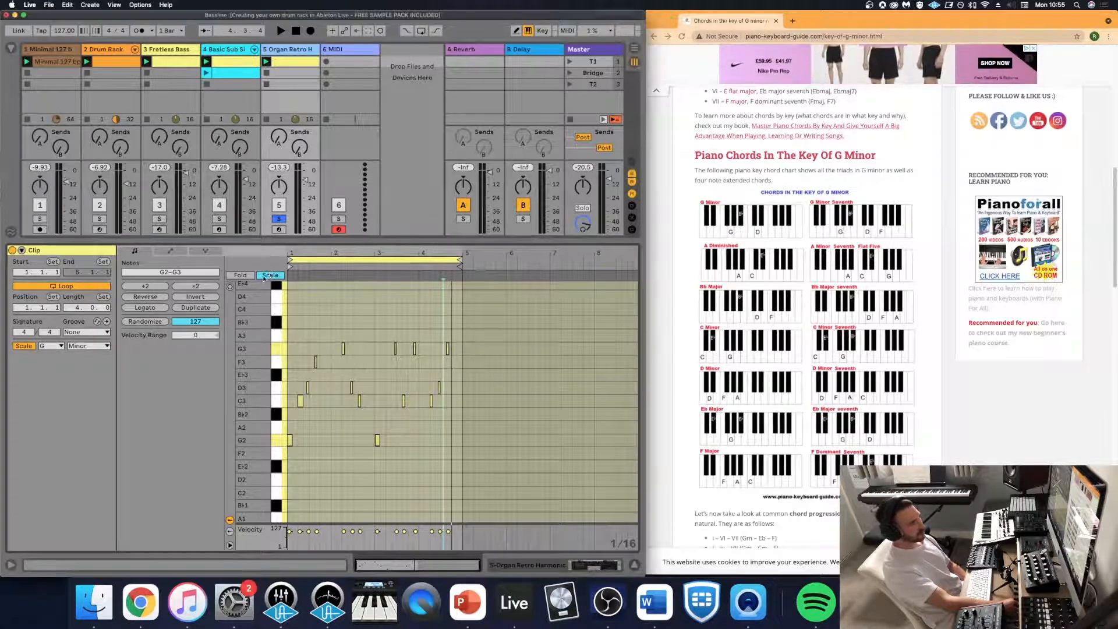
pyautogui.click(264, 276)
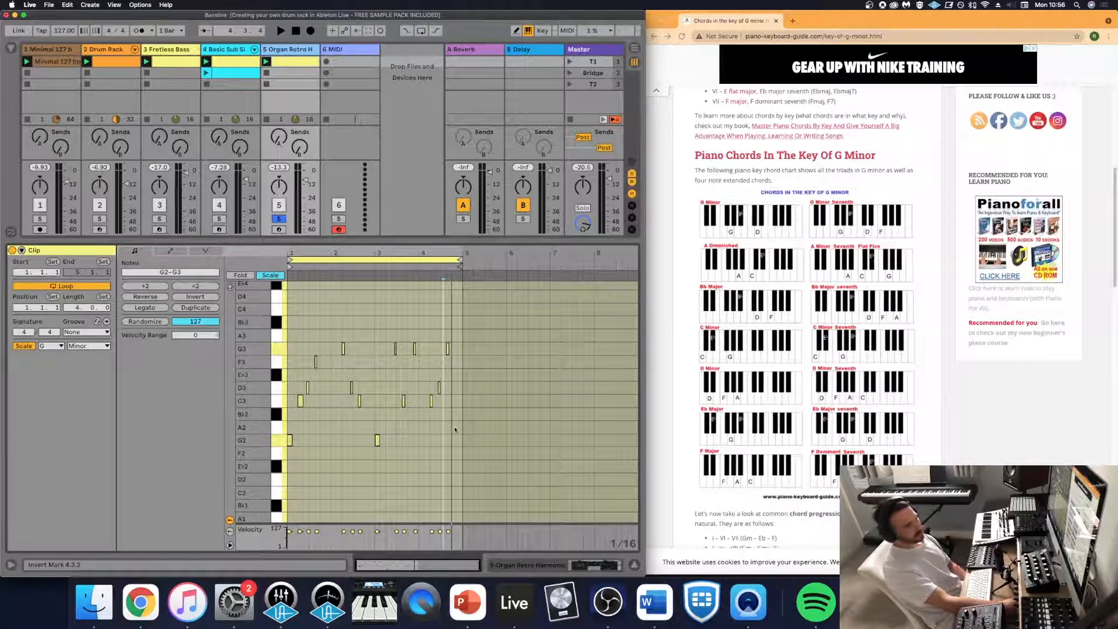
pyautogui.click(320, 440)
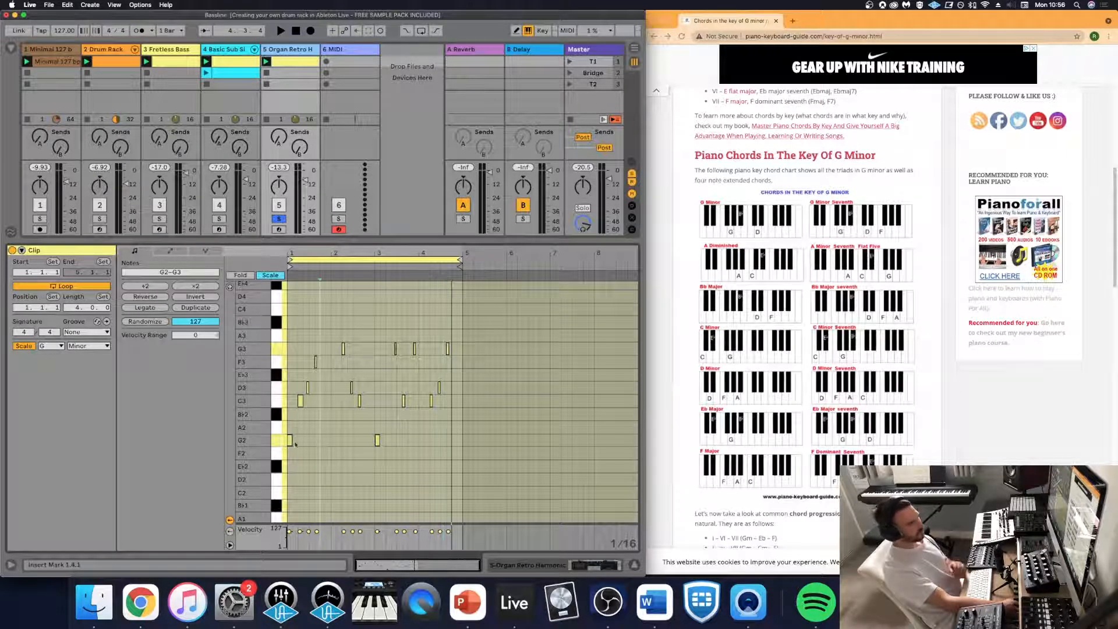
pyautogui.doubleClick(291, 415)
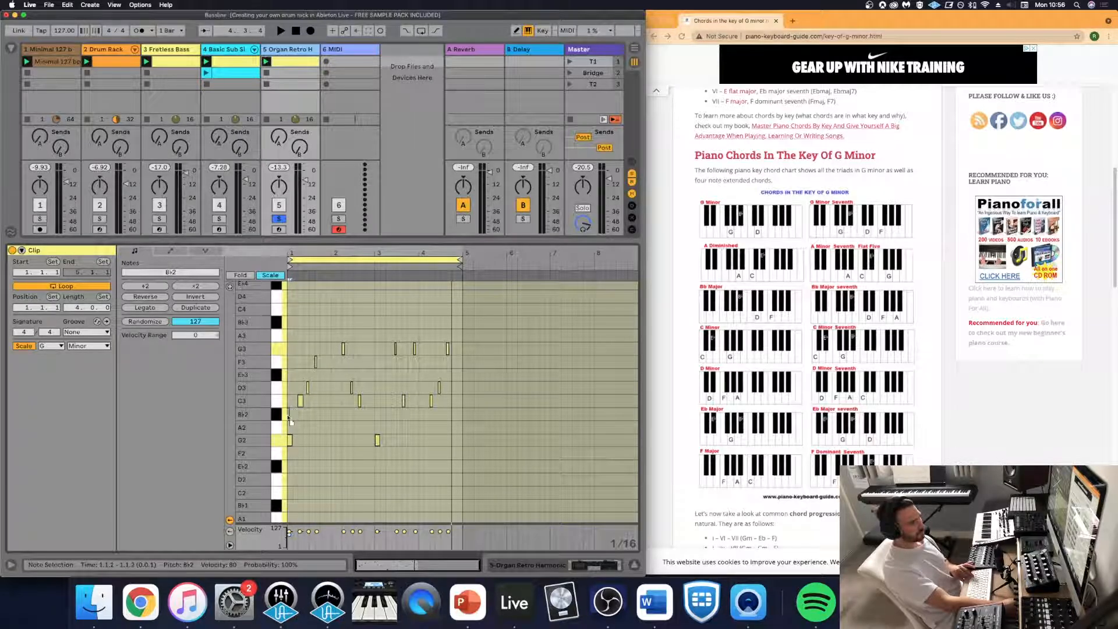
pyautogui.doubleClick(289, 388)
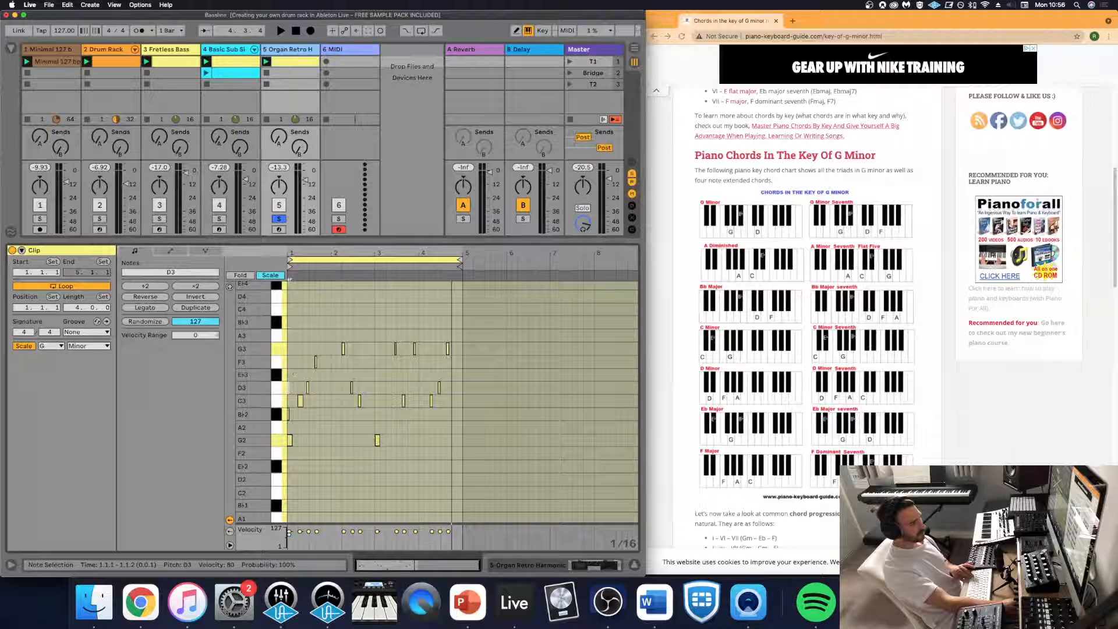
pyautogui.doubleClick(290, 362)
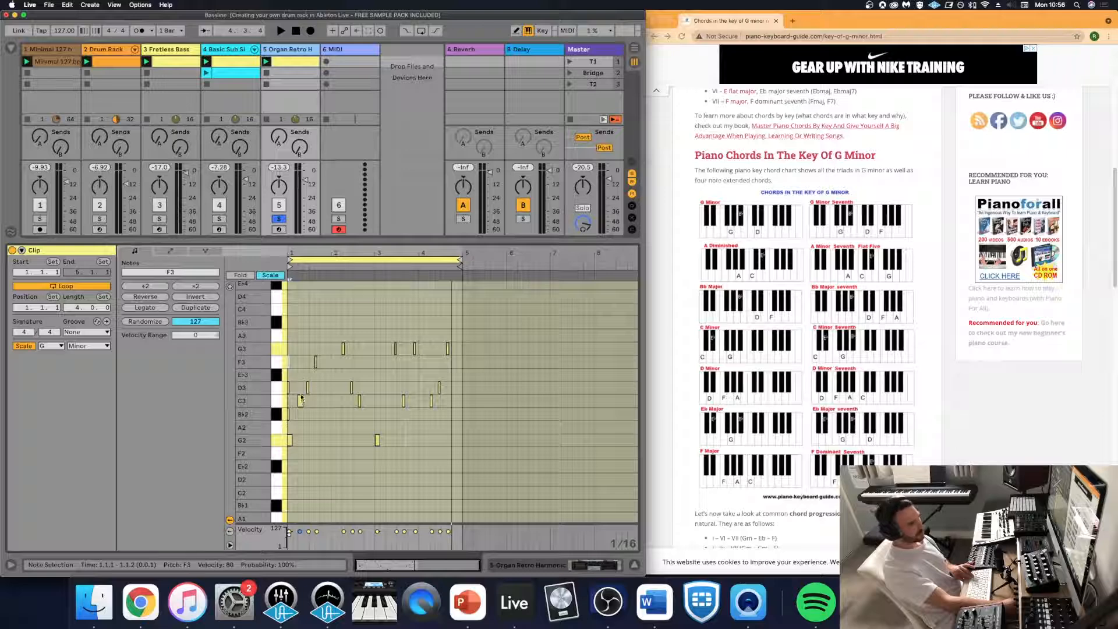
# - Add E♭3, G3 and B♭3 over the C3 note in bar 1 and align them with its start
pyautogui.doubleClick(301, 378)
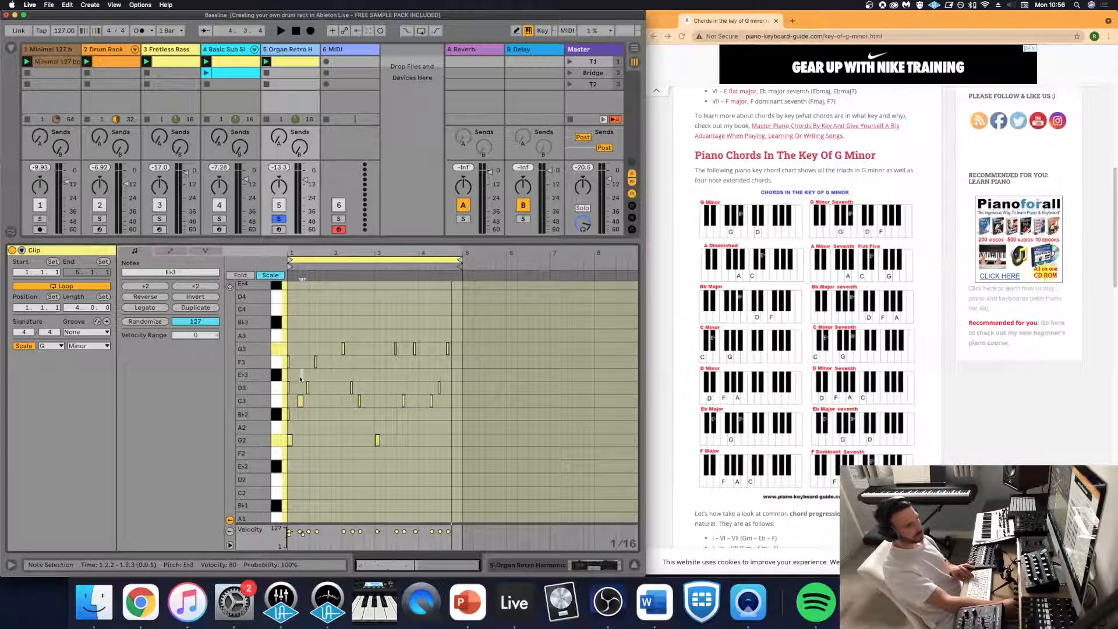
pyautogui.doubleClick(301, 349)
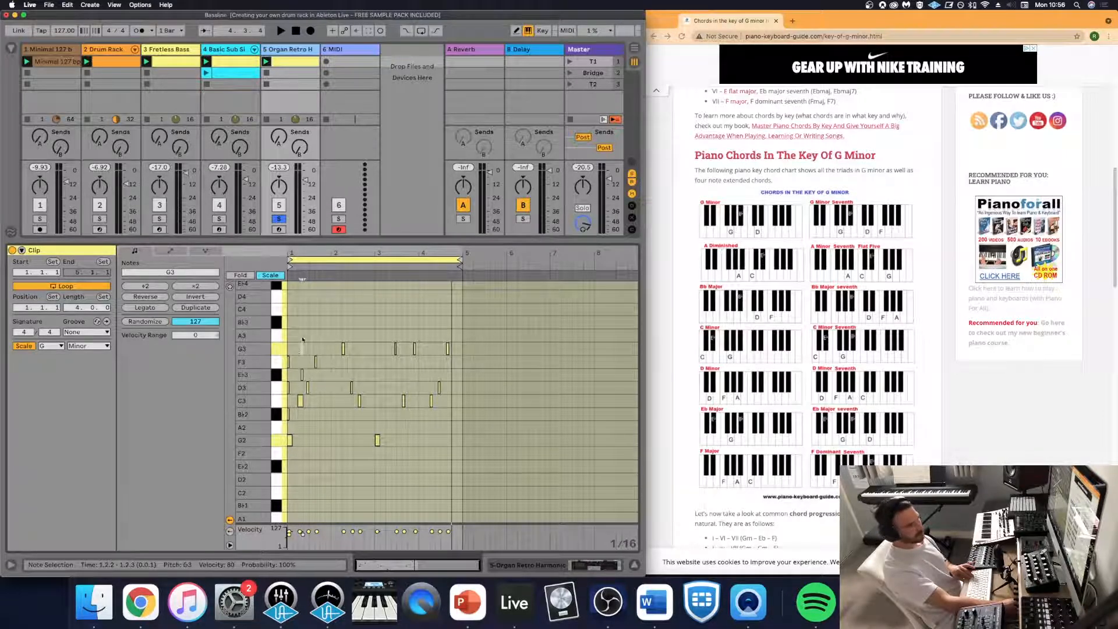
pyautogui.doubleClick(301, 324)
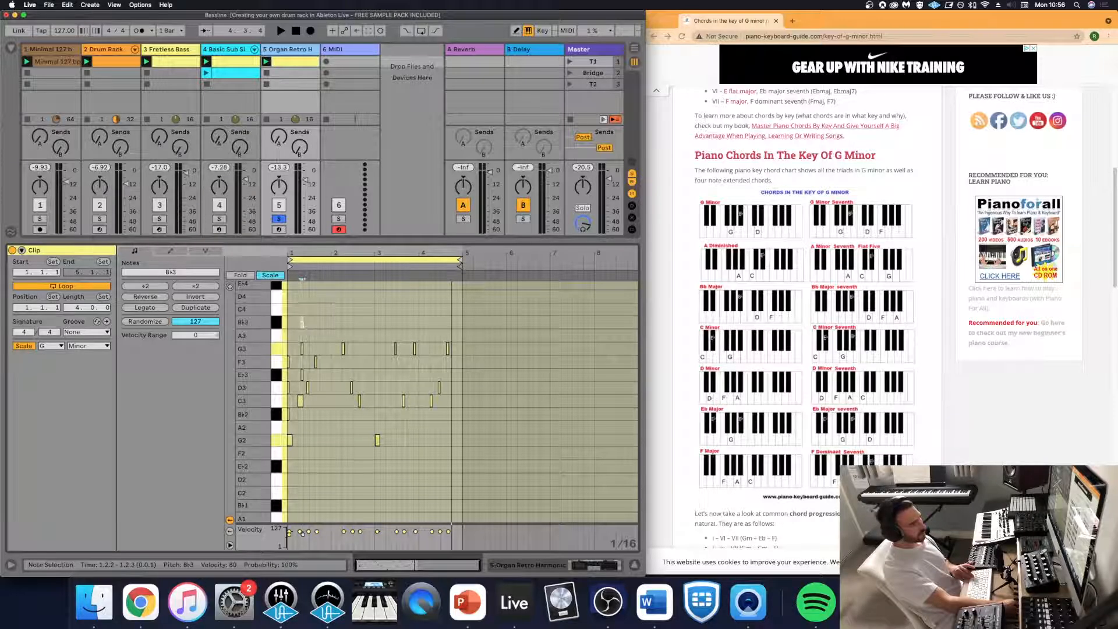
pyautogui.press('Left')
pyautogui.moveTo(302, 349); pyautogui.dragTo(298, 376)
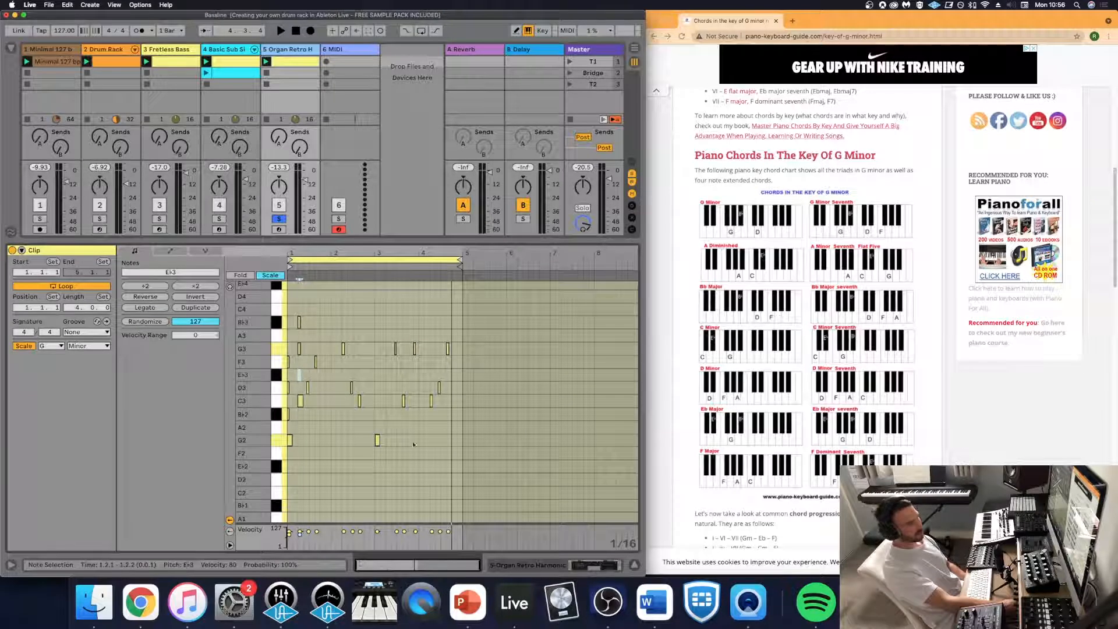
# - Add F3, A3 and C4 over the D3 note in bar 1, and A3 and C4 over the following F3
pyautogui.doubleClick(307, 362)
pyautogui.doubleClick(308, 335)
pyautogui.doubleClick(307, 309)
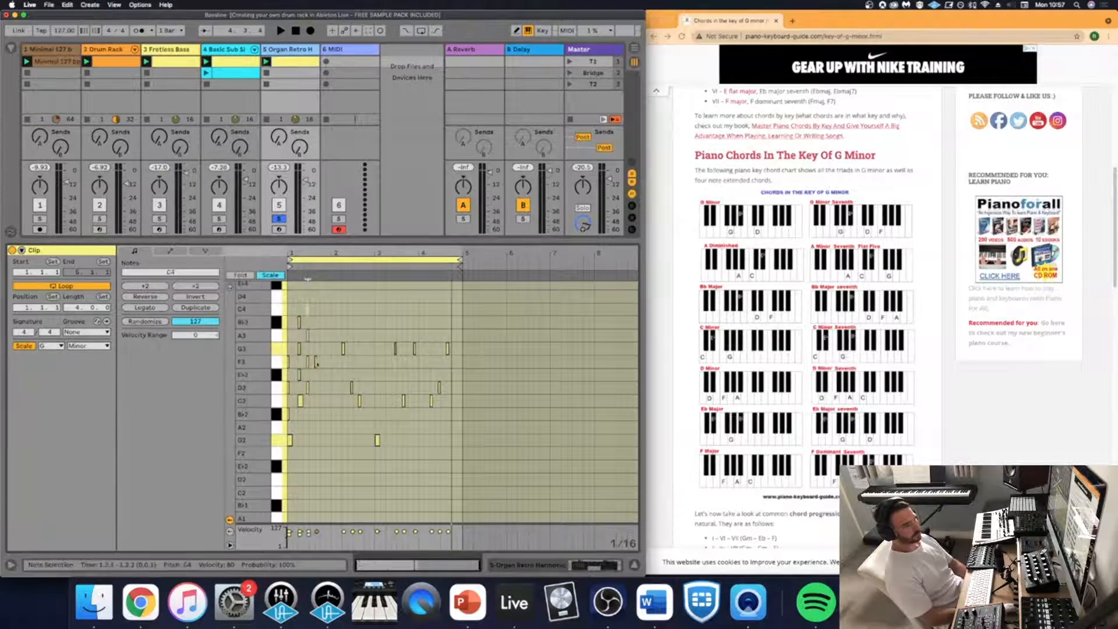
pyautogui.doubleClick(316, 336)
pyautogui.doubleClick(315, 309)
# - Build a chord on the first G3 note in bar 2 by adding B♭3, D4 and F4
pyautogui.doubleClick(343, 322)
pyautogui.scroll(2, 340, 319)
pyautogui.doubleClick(343, 317)
pyautogui.doubleClick(343, 290)
# - Paste copies of the matching chord notes over the remaining single notes in bars 2 to 4
pyautogui.press('super+v')
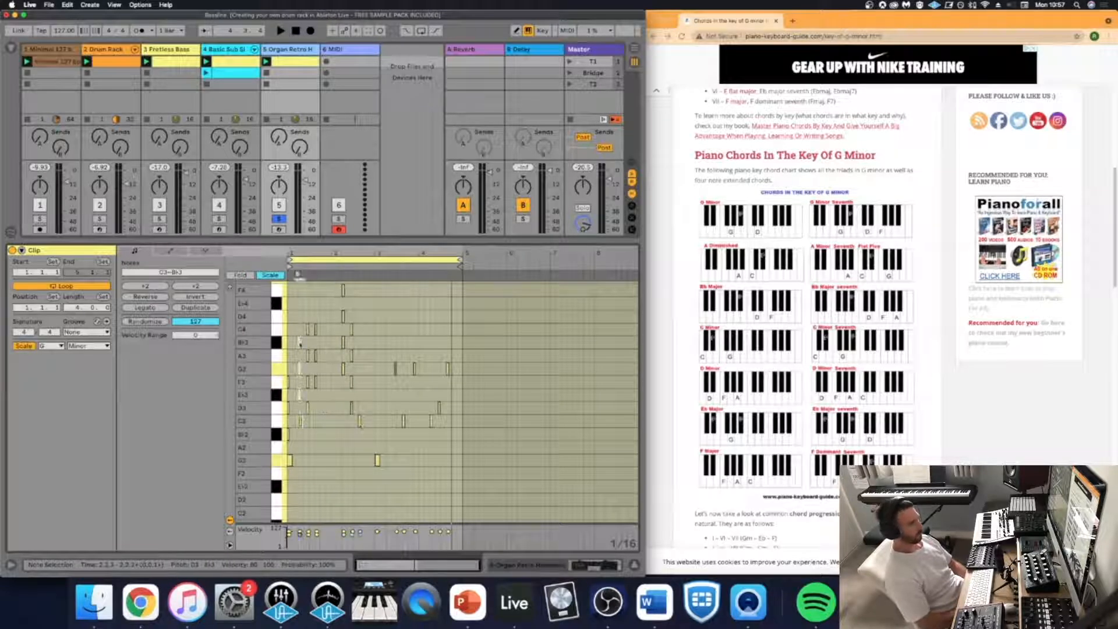
pyautogui.click(377, 274)
pyautogui.press('super+v')
pyautogui.press('super+v')
pyautogui.click(413, 275)
pyautogui.press('super+v')
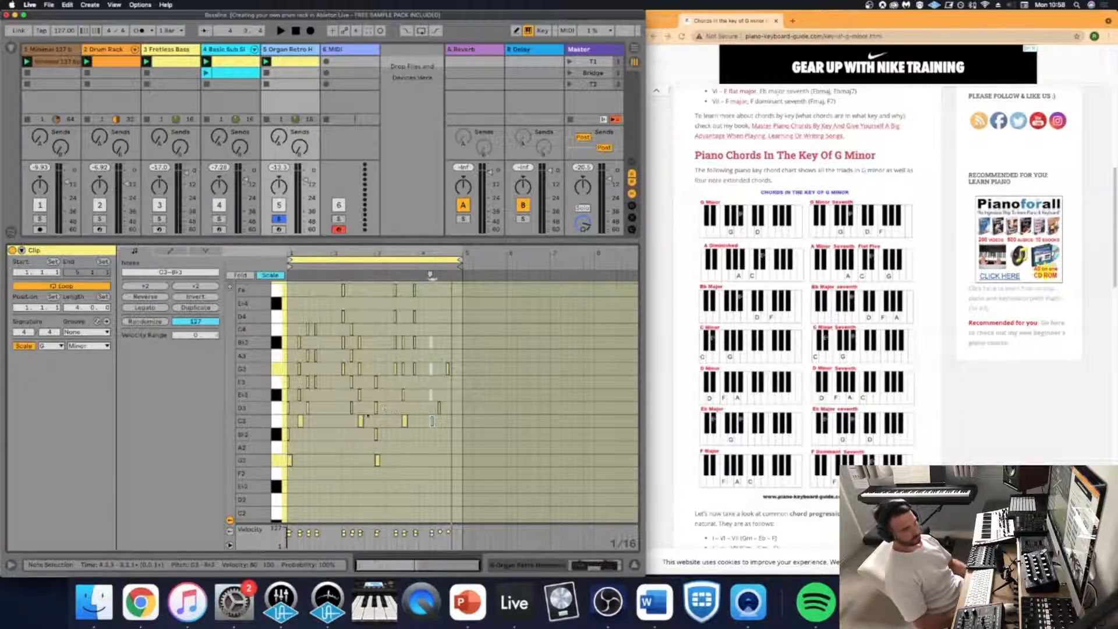
pyautogui.press('super+v')
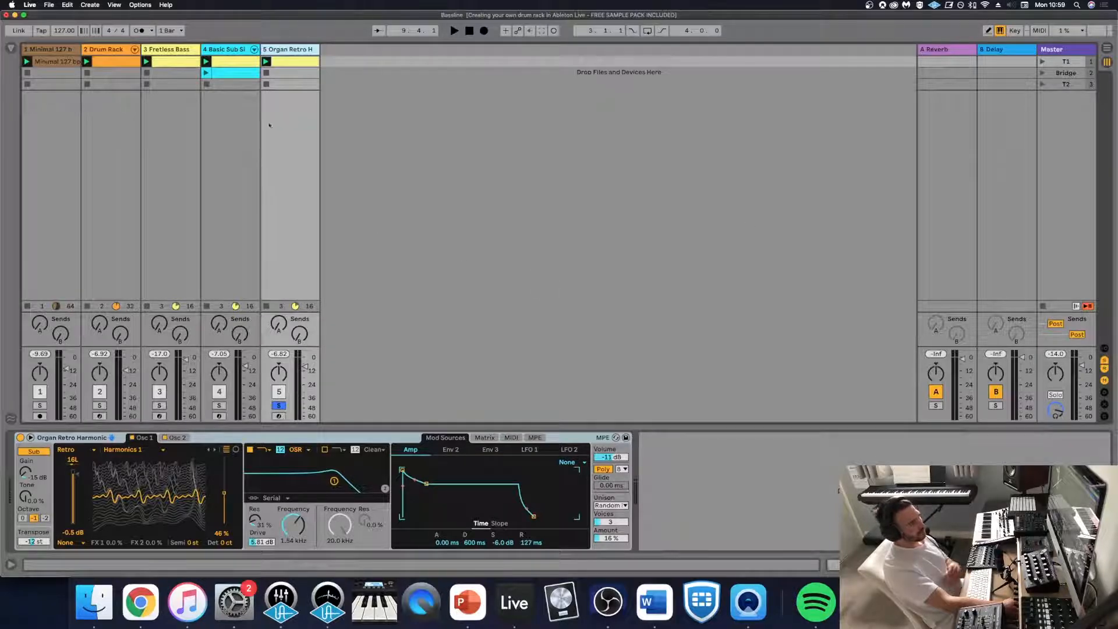
# - Play the soloed organ track and review the finished chords in its clip's note editor
pyautogui.press('space')
pyautogui.click(290, 66)
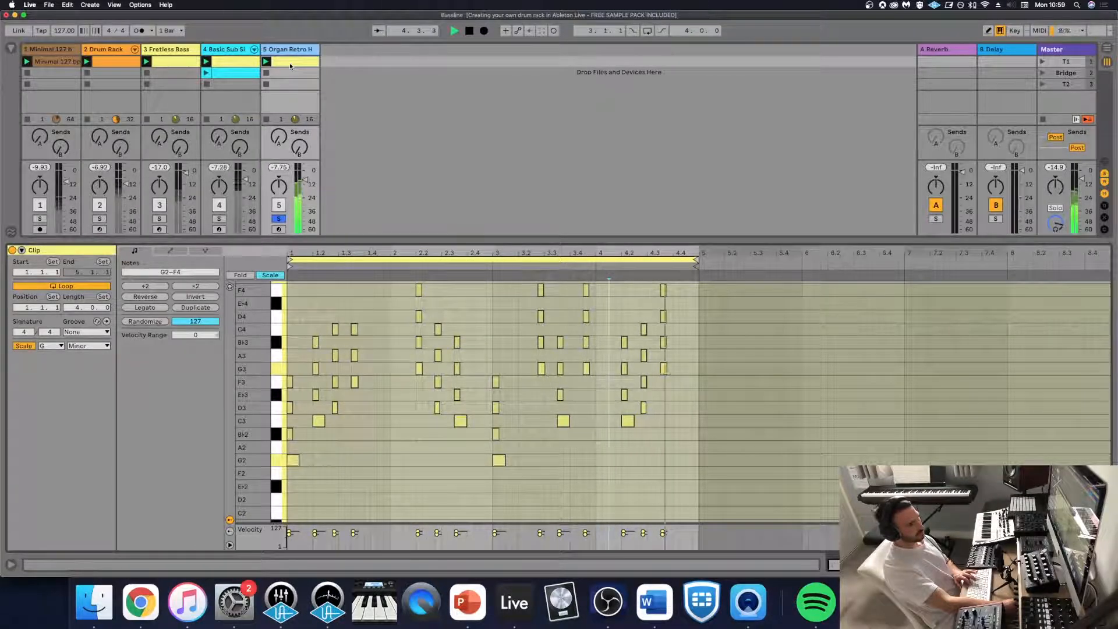
pyautogui.press('space')
# - Set the organ's amp envelope to 1.50 ms release, -inf dB sustain and 1.50 ms decay, and start playback
pyautogui.hotkey('shift', 'Tab')
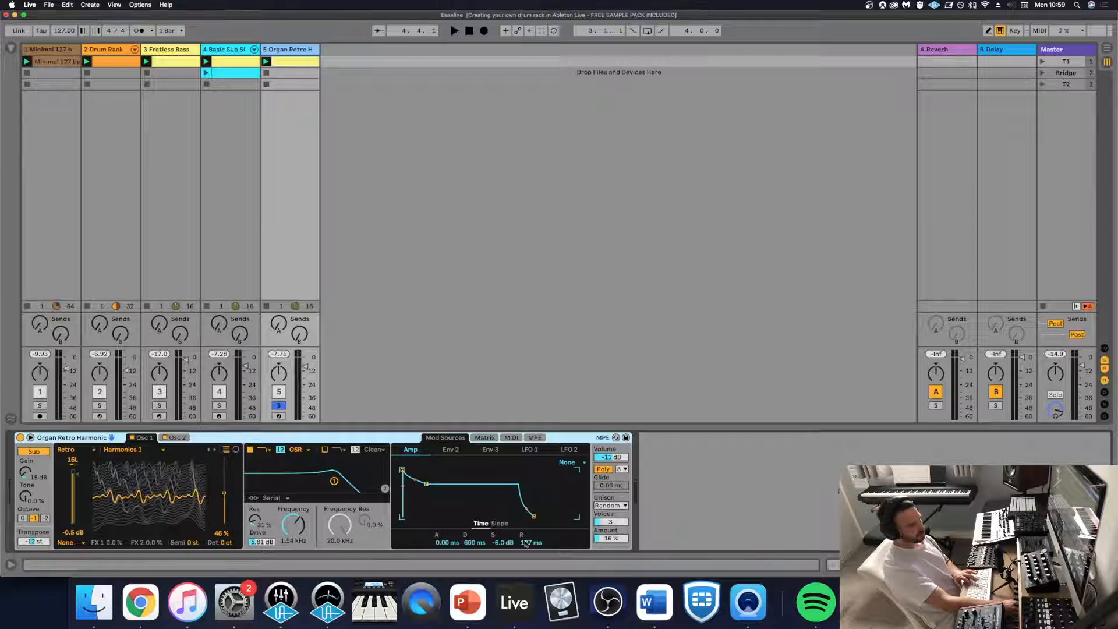
pyautogui.moveTo(526, 543); pyautogui.dragTo(526, 588)
pyautogui.moveTo(500, 542); pyautogui.dragTo(499, 588)
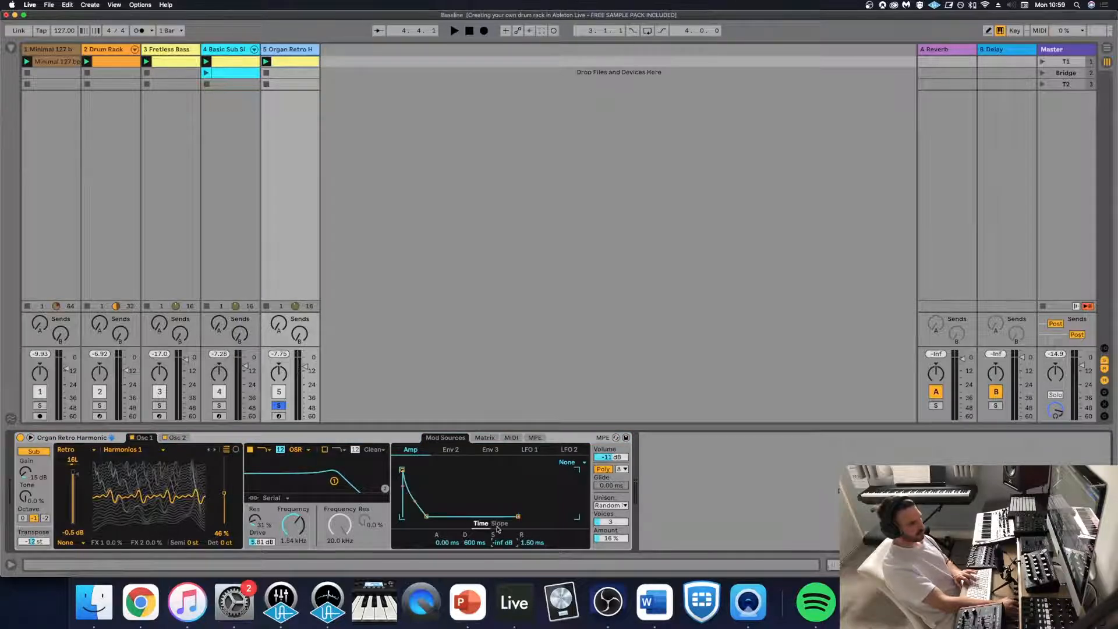
pyautogui.moveTo(473, 542); pyautogui.dragTo(473, 588)
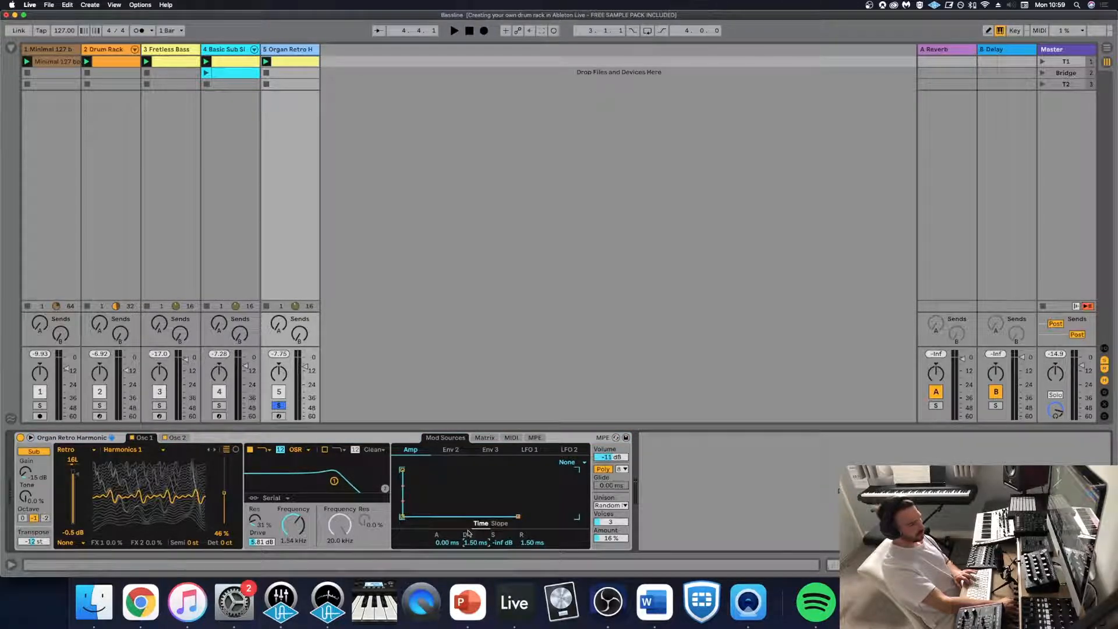
pyautogui.press('space')
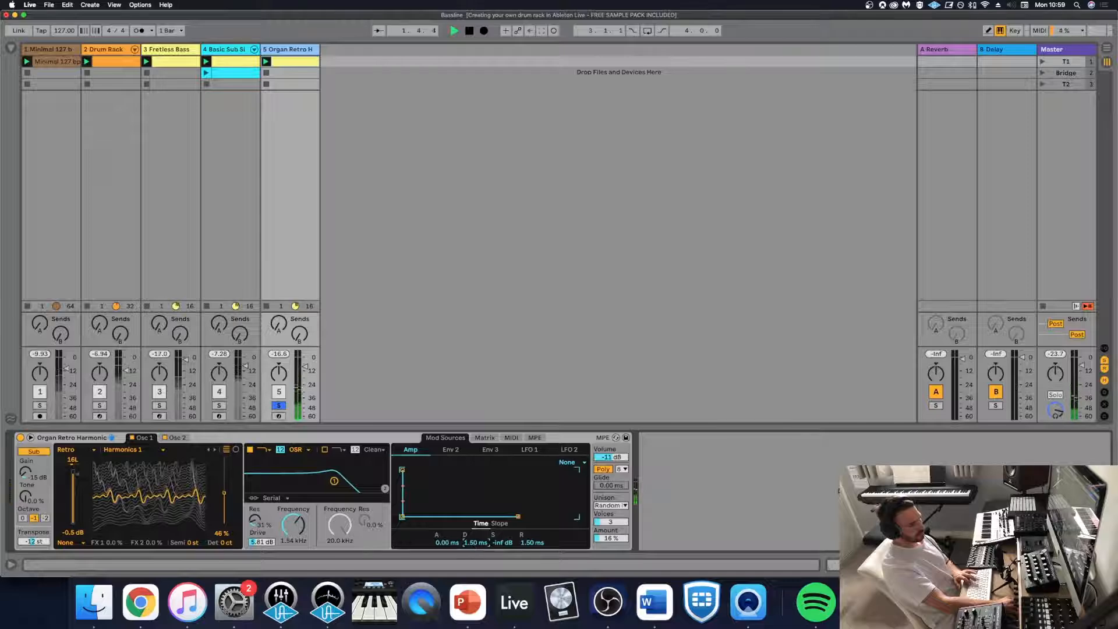
# - Set the organ's amp envelope to 192 ms decay, -37 dB sustain and 47.3 ms release
pyautogui.moveTo(476, 542); pyautogui.dragTo(475, 484)
pyautogui.moveTo(502, 542); pyautogui.dragTo(531, 550)
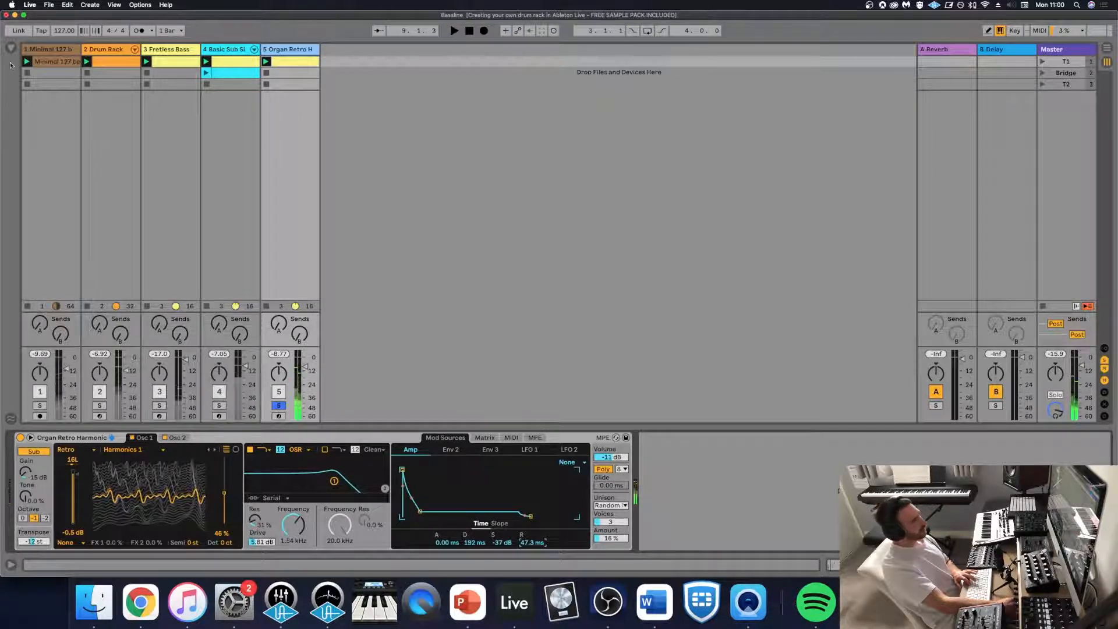
# - Add the Slapback preset from Echo's Clean Delay presets to the organ track and play the result
pyautogui.press('super+alt+b')
pyautogui.click(46, 197)
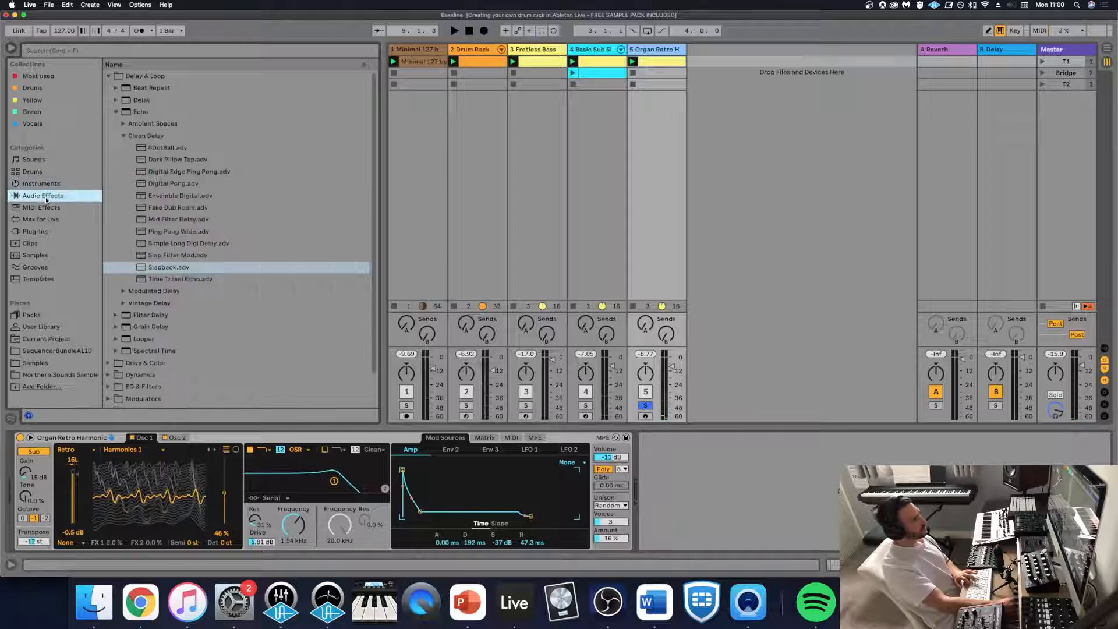
pyautogui.doubleClick(167, 268)
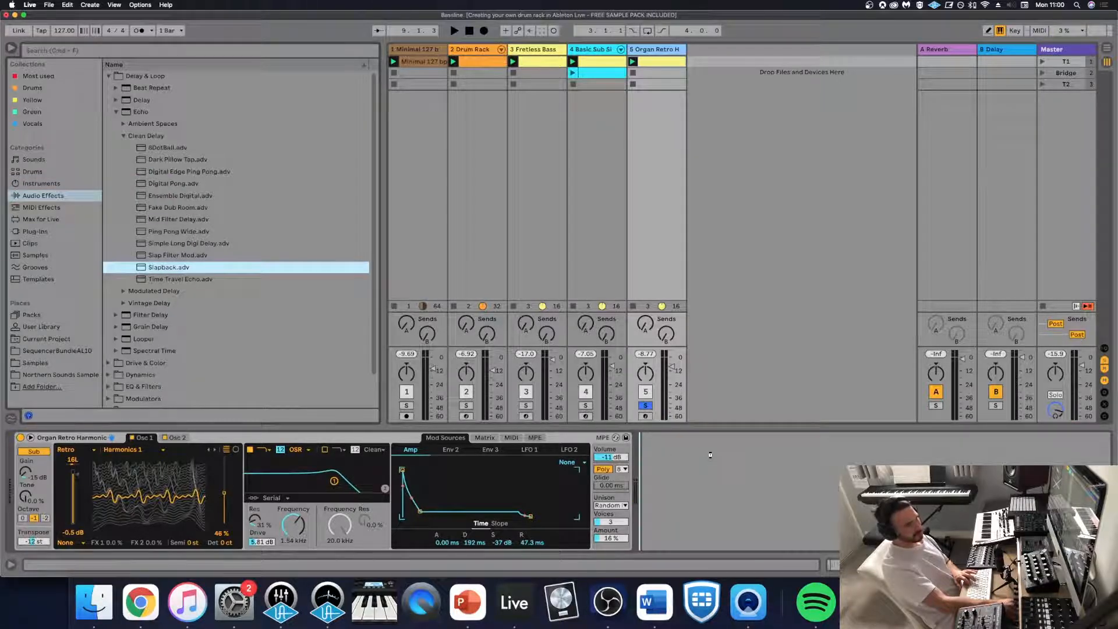
pyautogui.press('space')
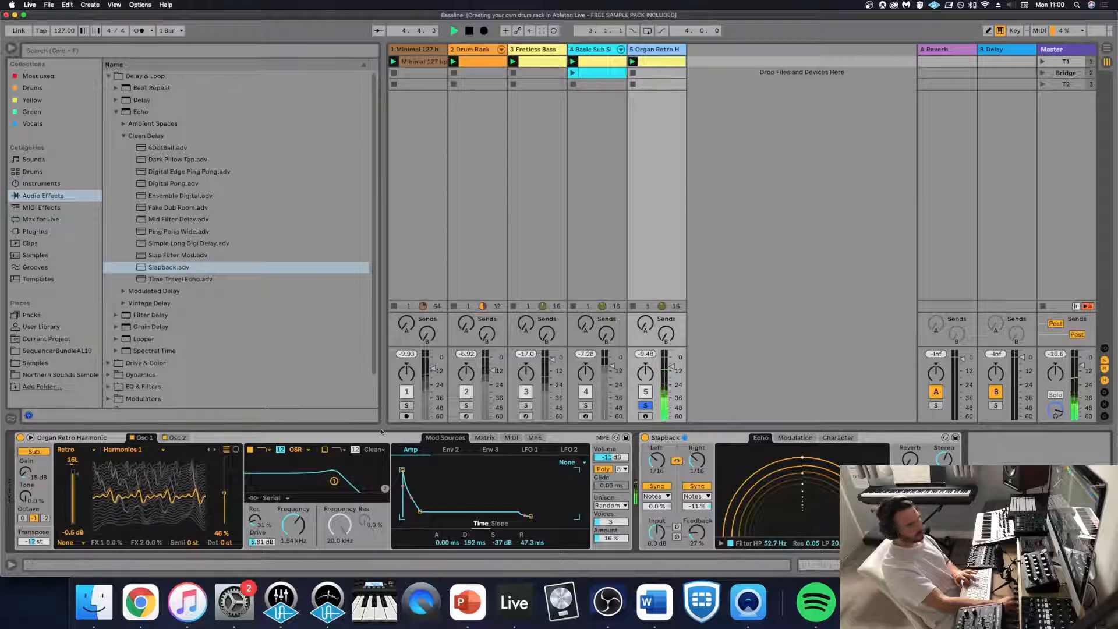
# - Enable the organ's second filter as a high-pass at 104 Hz and set the amp envelope to 199 ms decay and -26 dB sustain
pyautogui.click(326, 450)
pyautogui.click(338, 451)
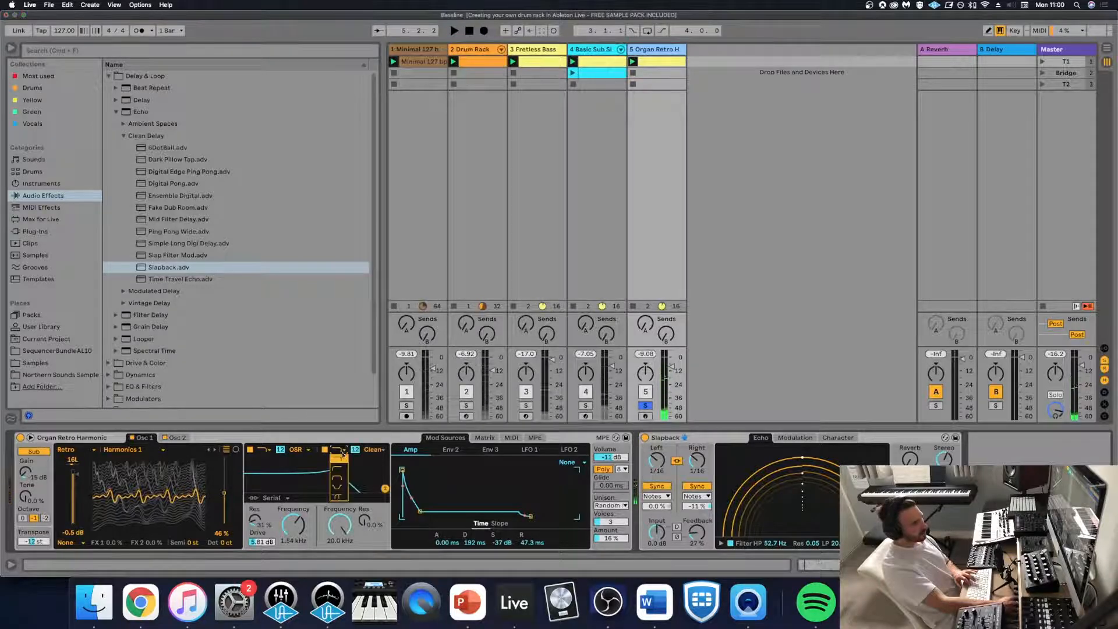
pyautogui.click(338, 467)
pyautogui.press('space')
pyautogui.moveTo(344, 517); pyautogui.dragTo(345, 562)
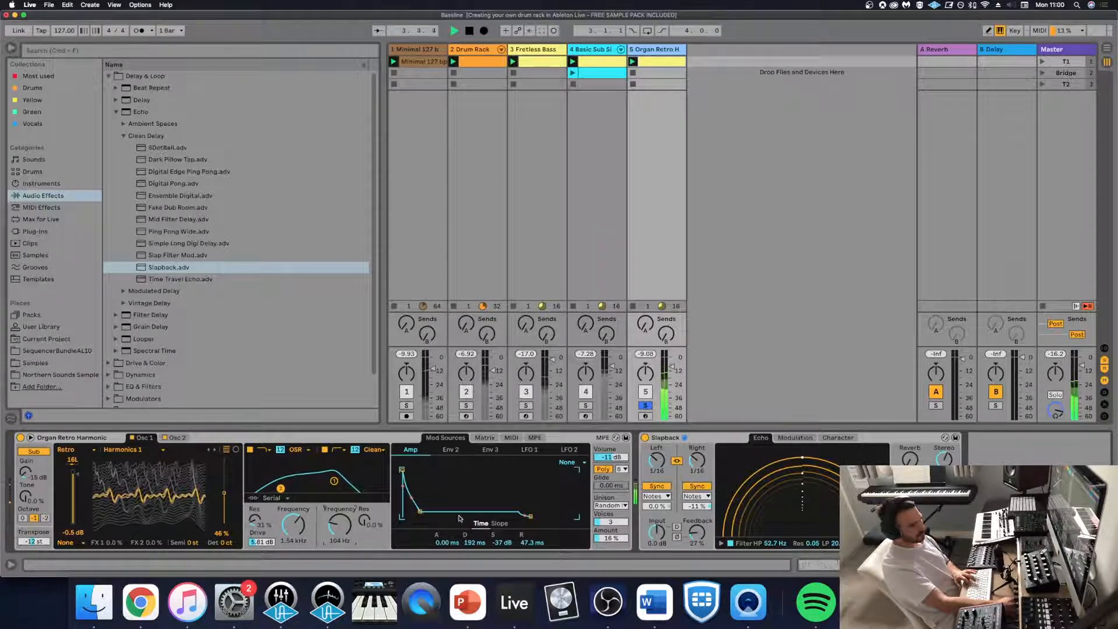
pyautogui.moveTo(420, 511); pyautogui.dragTo(421, 505)
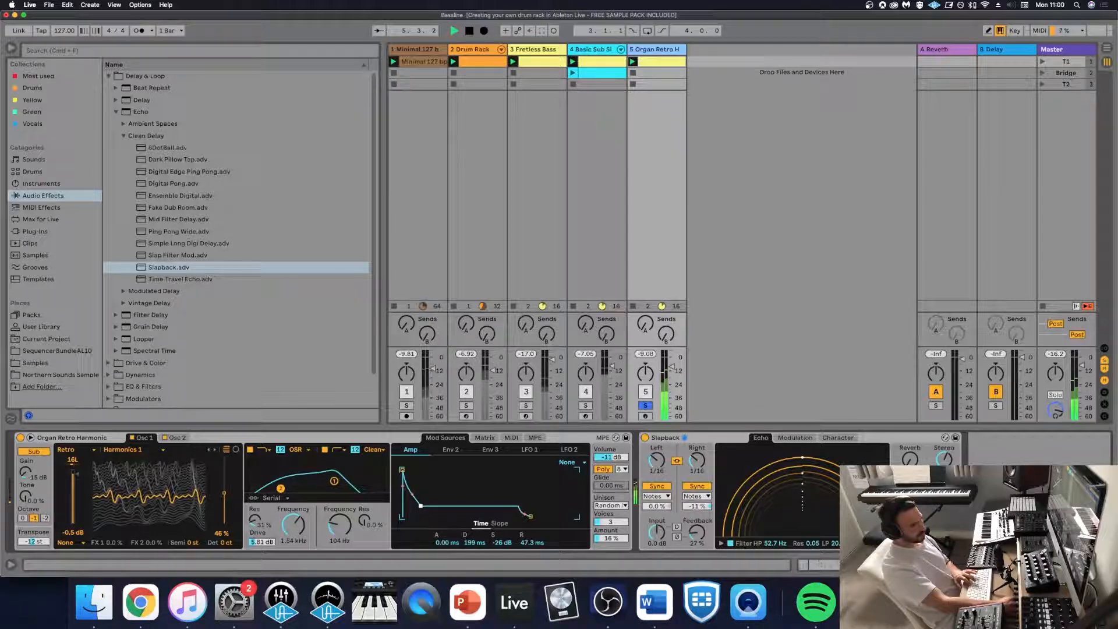
# - Unsolo the organ to balance its track volume against the full mix, and solo it again
pyautogui.click(644, 405)
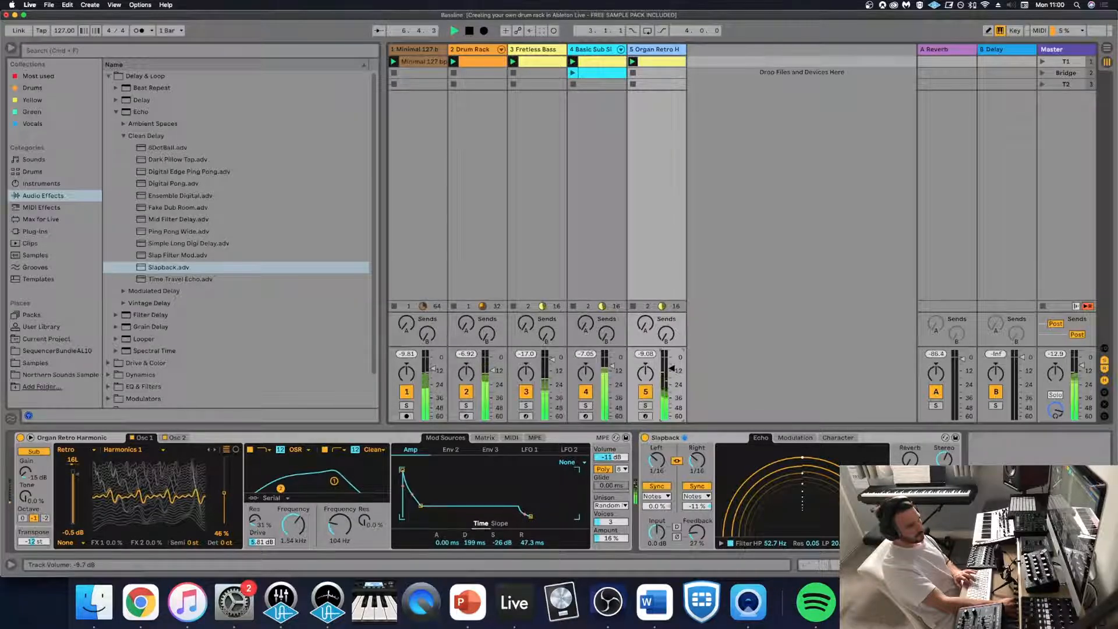
pyautogui.moveTo(672, 368); pyautogui.dragTo(673, 371)
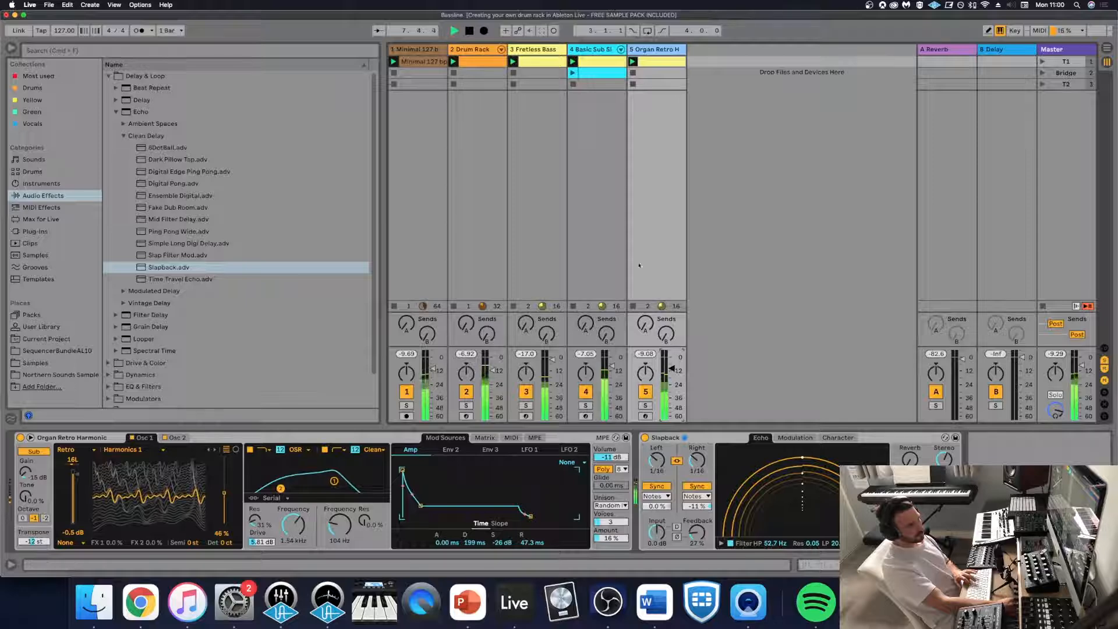
pyautogui.click(645, 405)
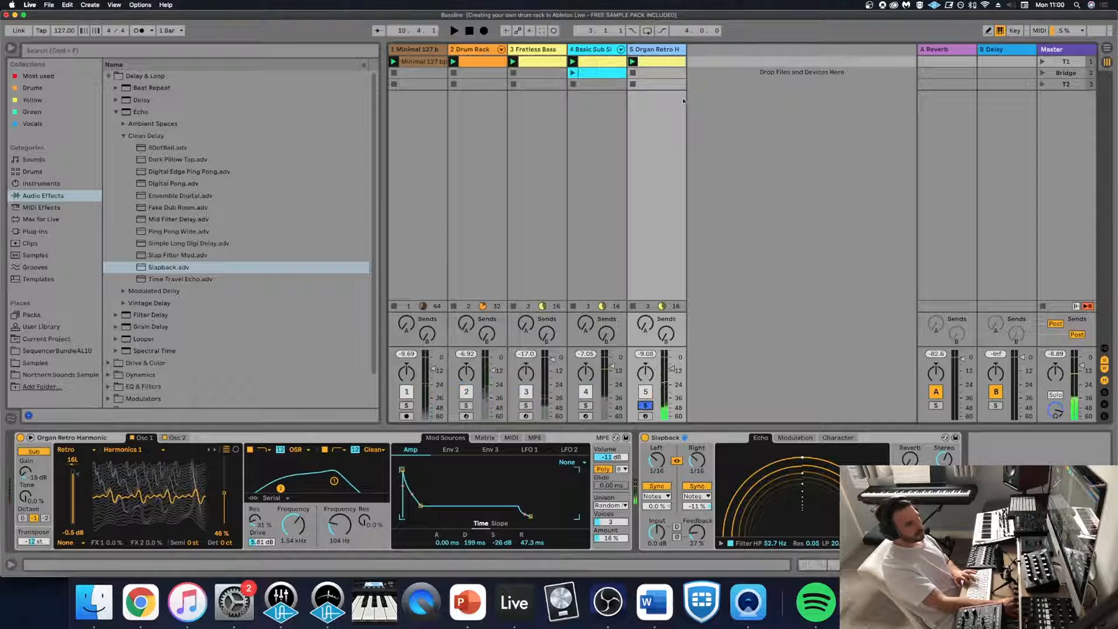
# - Open the organ clip's notes and duplicate the four-bar loop to make it eight bars long
pyautogui.doubleClick(659, 62)
pyautogui.click(525, 469)
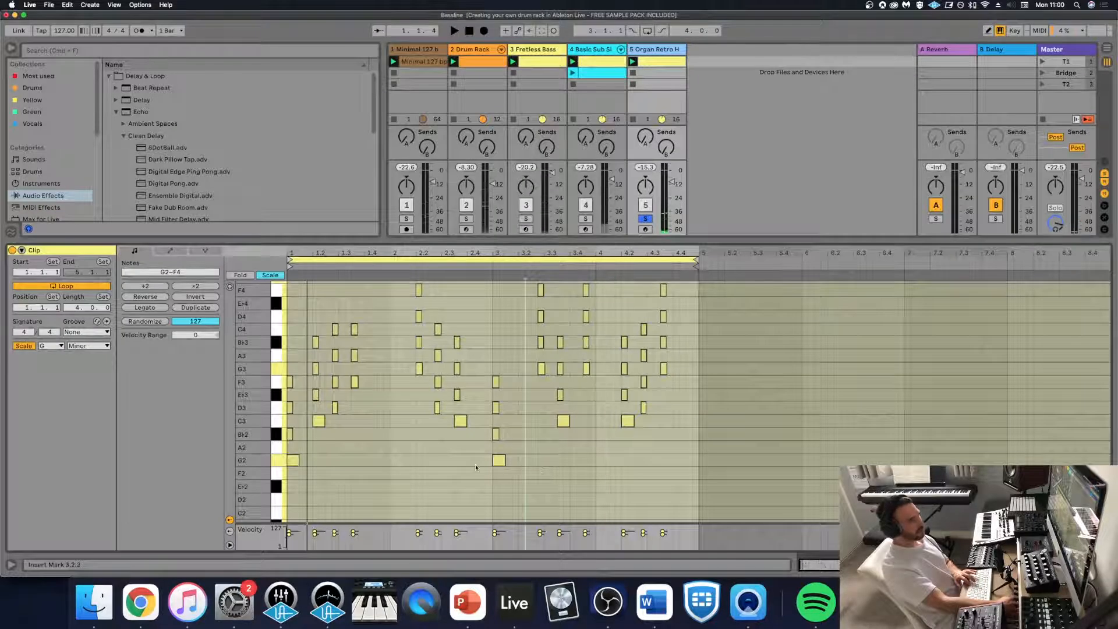
pyautogui.scroll(1, 475, 467)
pyautogui.scroll(2, 504, 353)
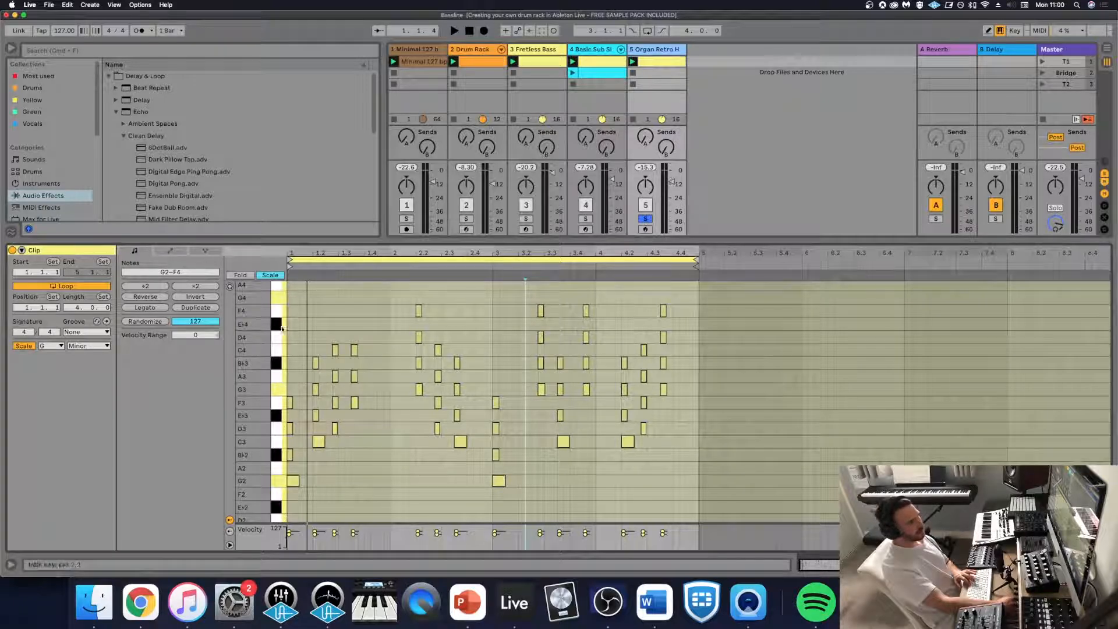
pyautogui.click(186, 312)
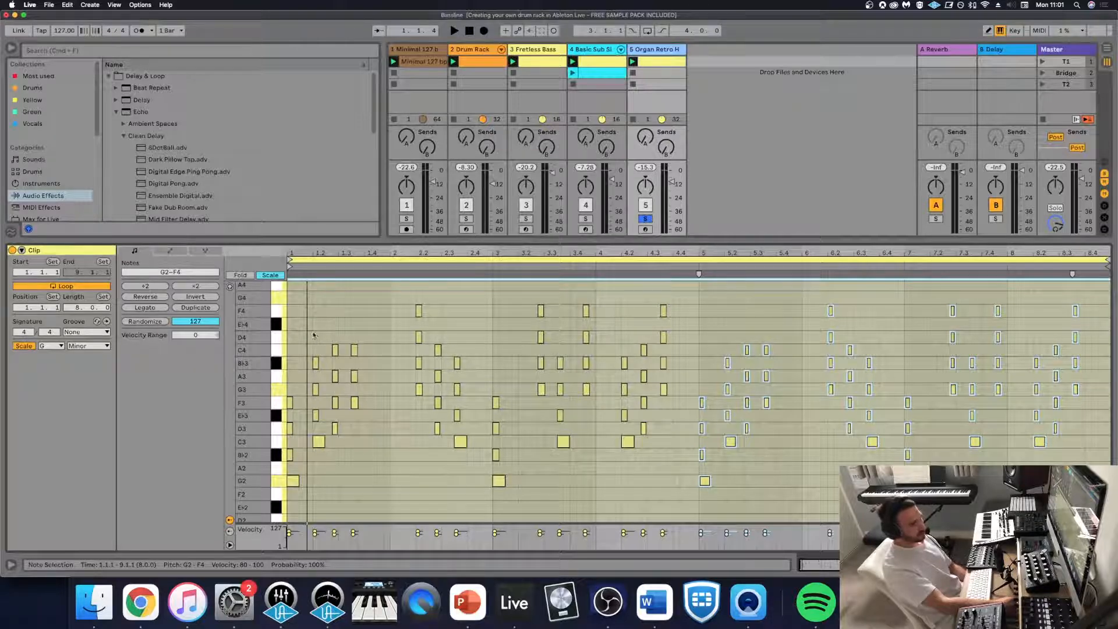
# - Lower the top notes of bar 1's second, third and fourth chords by an octave, and play the clip
pyautogui.click(314, 335)
pyautogui.click(316, 362)
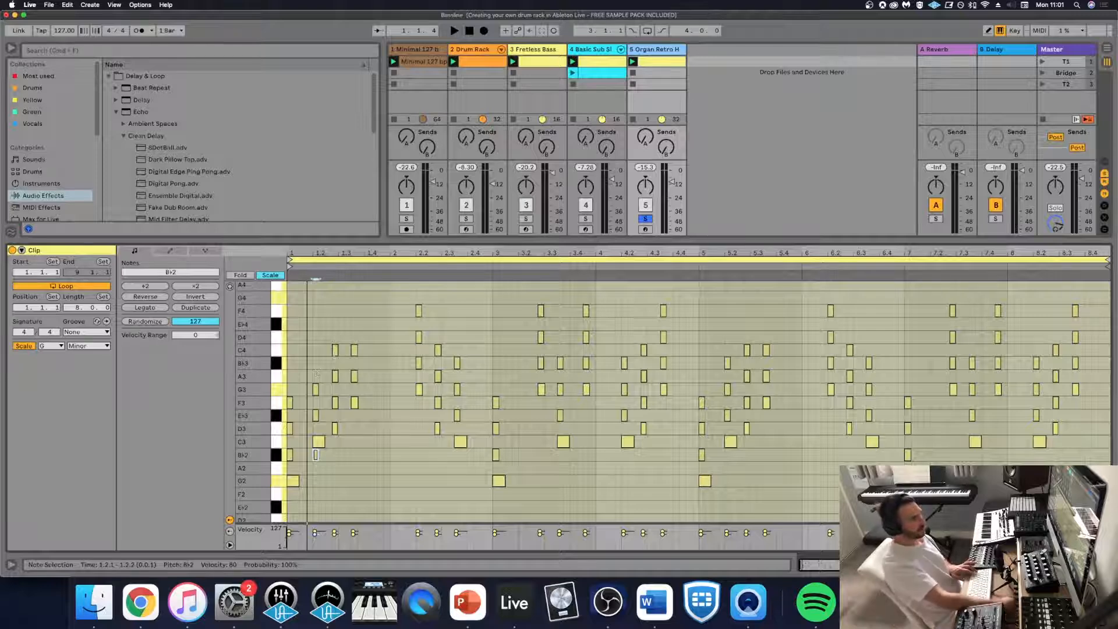
pyautogui.click(335, 351)
pyautogui.keyDown('shift'); pyautogui.click(336, 376); pyautogui.keyUp('shift')
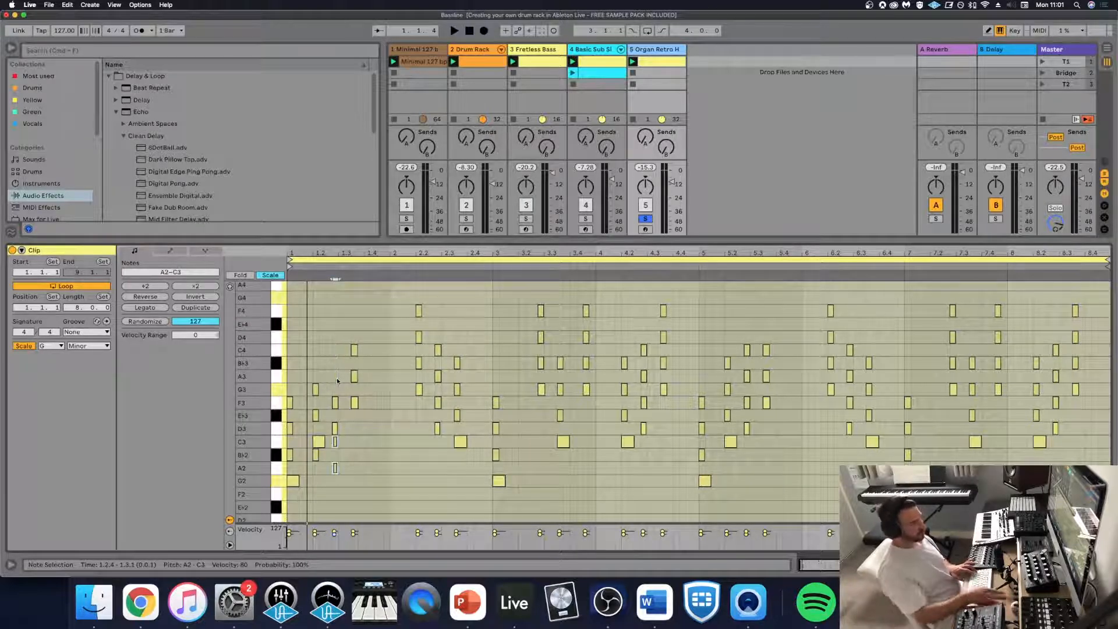
pyautogui.click(315, 389)
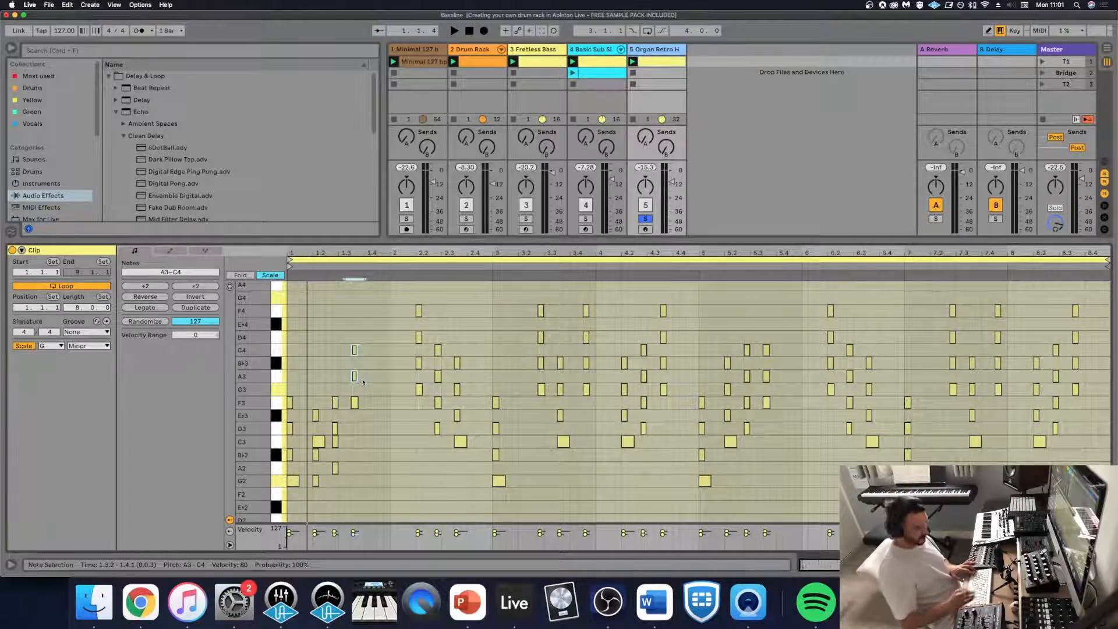
pyautogui.press('space')
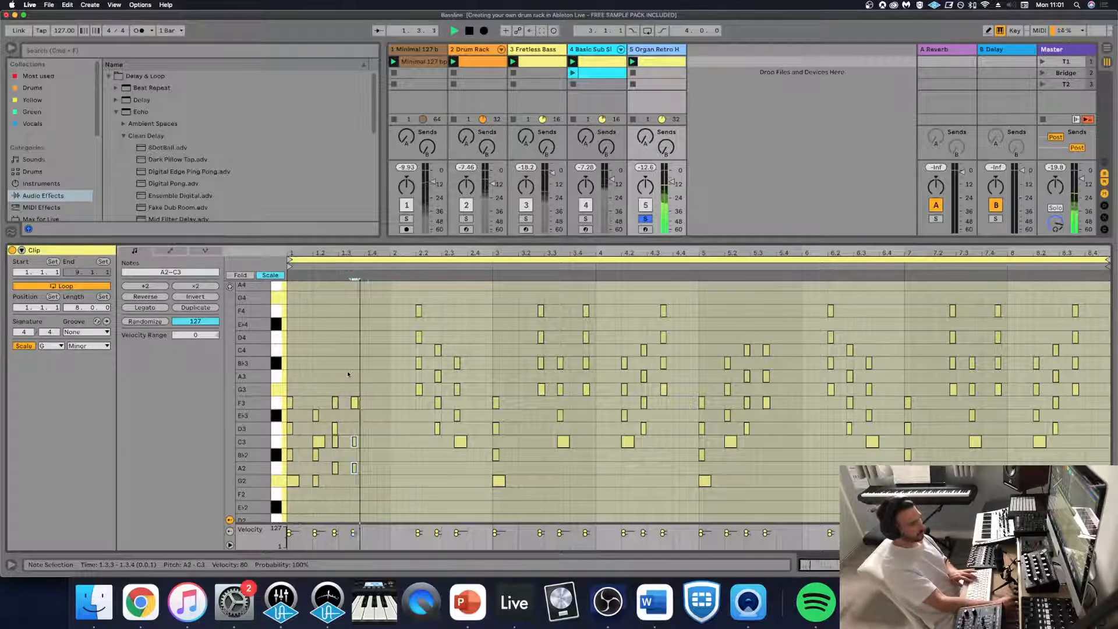
# - In bar 2, lower the first chord's D4 and F4 and the second chord's C4 by an octave
pyautogui.press('space')
pyautogui.moveTo(408, 301); pyautogui.dragTo(431, 346)
pyautogui.hotkey('shift', 'Down')
pyautogui.press('space')
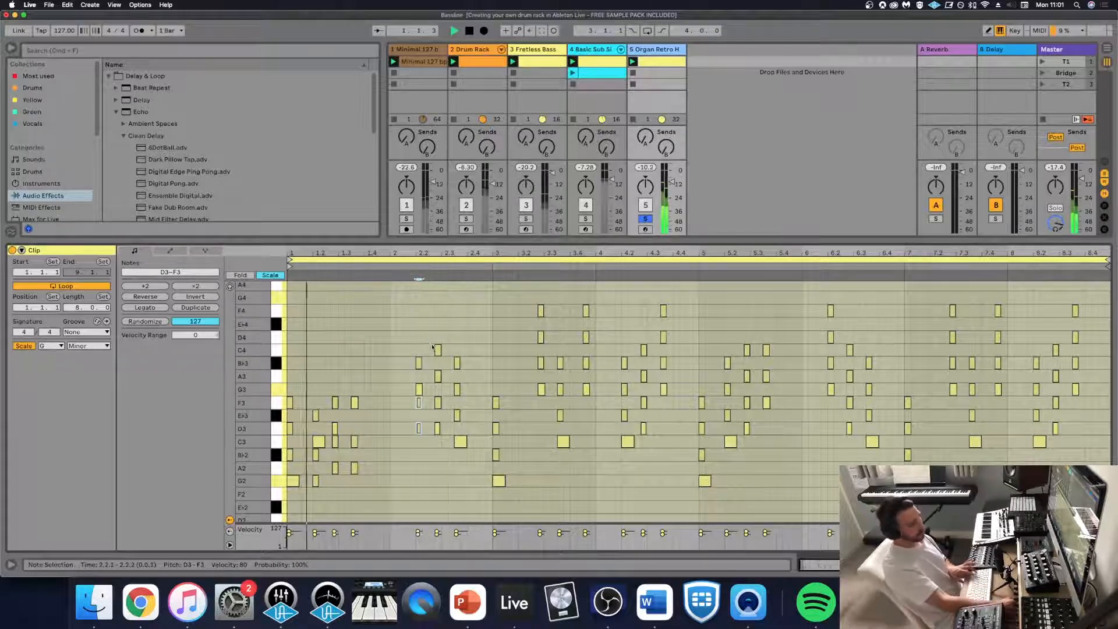
pyautogui.click(438, 350)
pyautogui.hotkey('shift', 'Down')
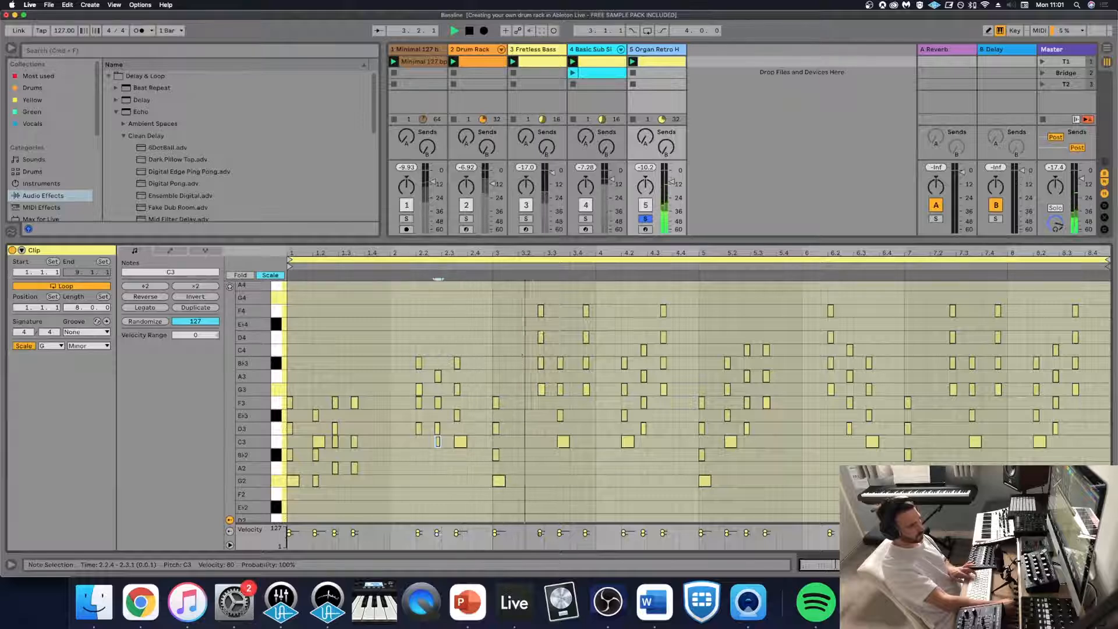
# - Lower D4 and F4 by an octave in the last chords of bars 3 and 4 during playback
pyautogui.press('space')
pyautogui.press('space')
pyautogui.moveTo(586, 298); pyautogui.dragTo(587, 348)
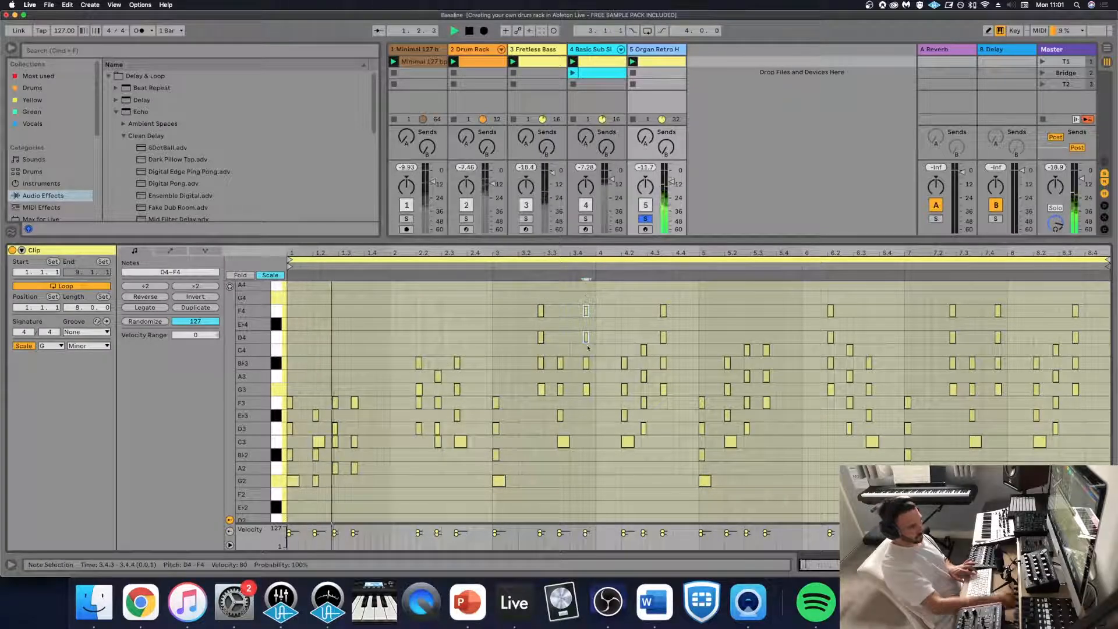
pyautogui.hotkey('shift', 'Down')
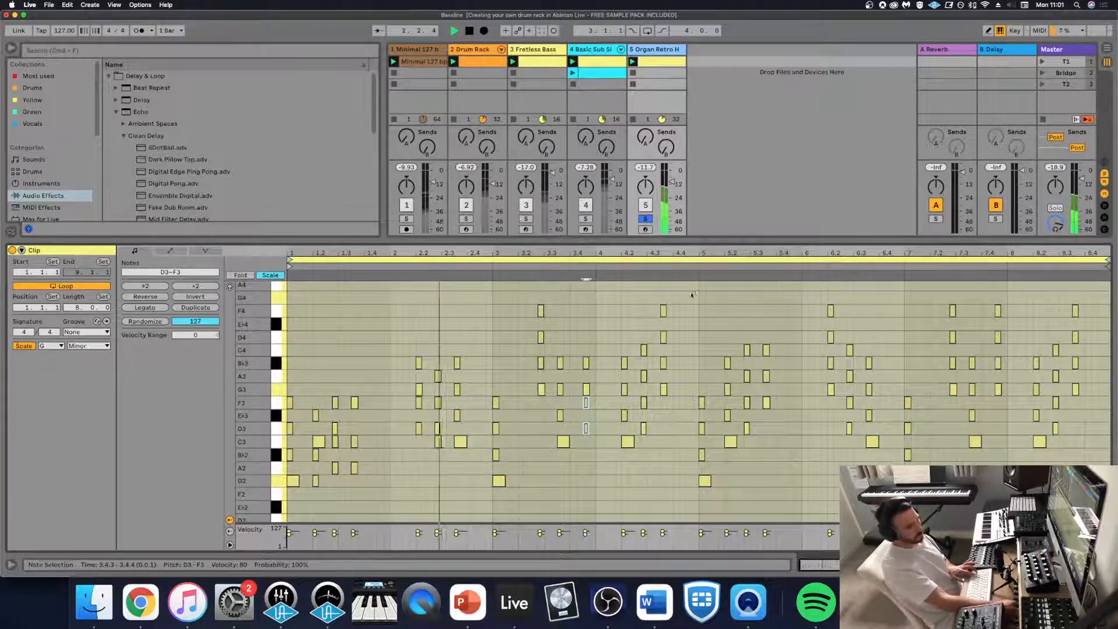
pyautogui.moveTo(691, 295); pyautogui.dragTo(660, 343)
pyautogui.hotkey('shift', 'Down')
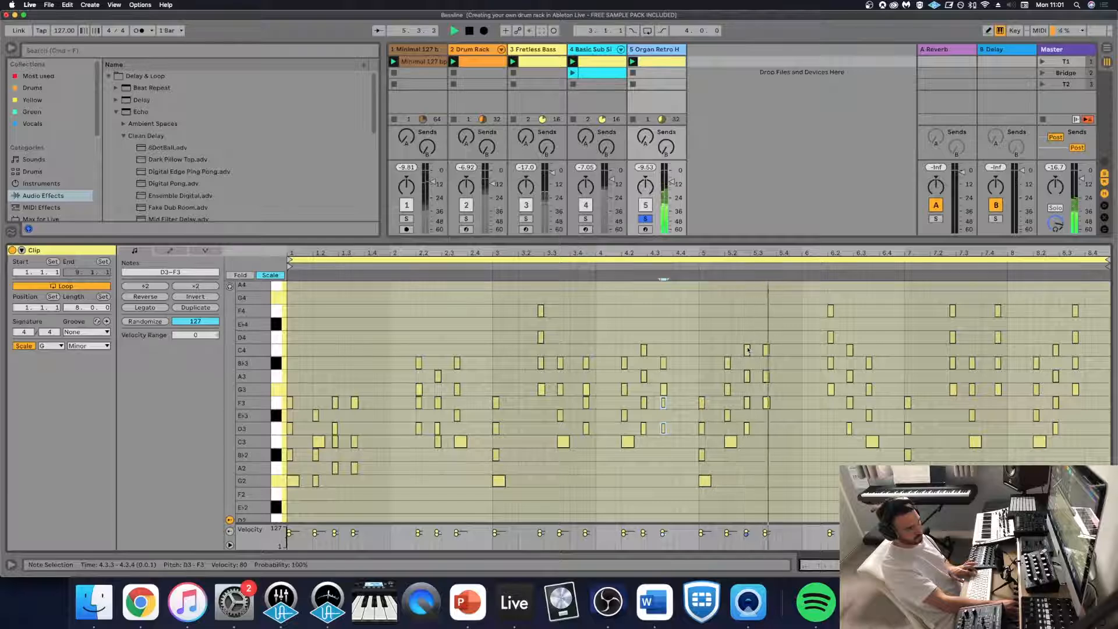
# - Lower the D4 and F4 of bar 6's first chord by an octave and place a G3 note at the start of bar 7
pyautogui.moveTo(849, 297); pyautogui.dragTo(819, 359)
pyautogui.click(818, 344)
pyautogui.press('space')
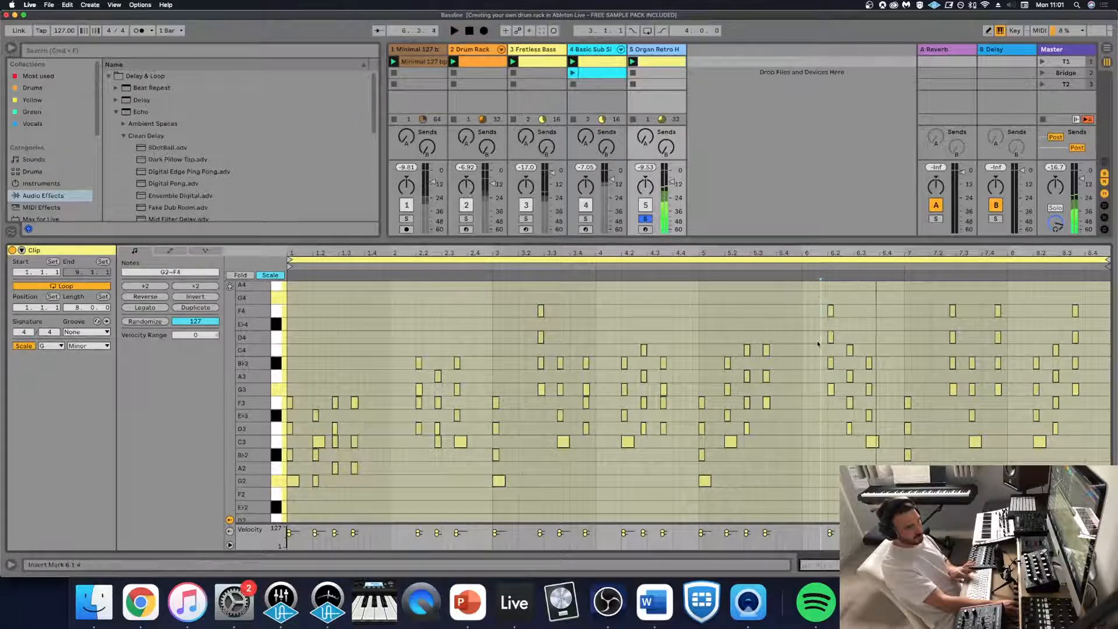
pyautogui.moveTo(810, 287); pyautogui.dragTo(842, 333)
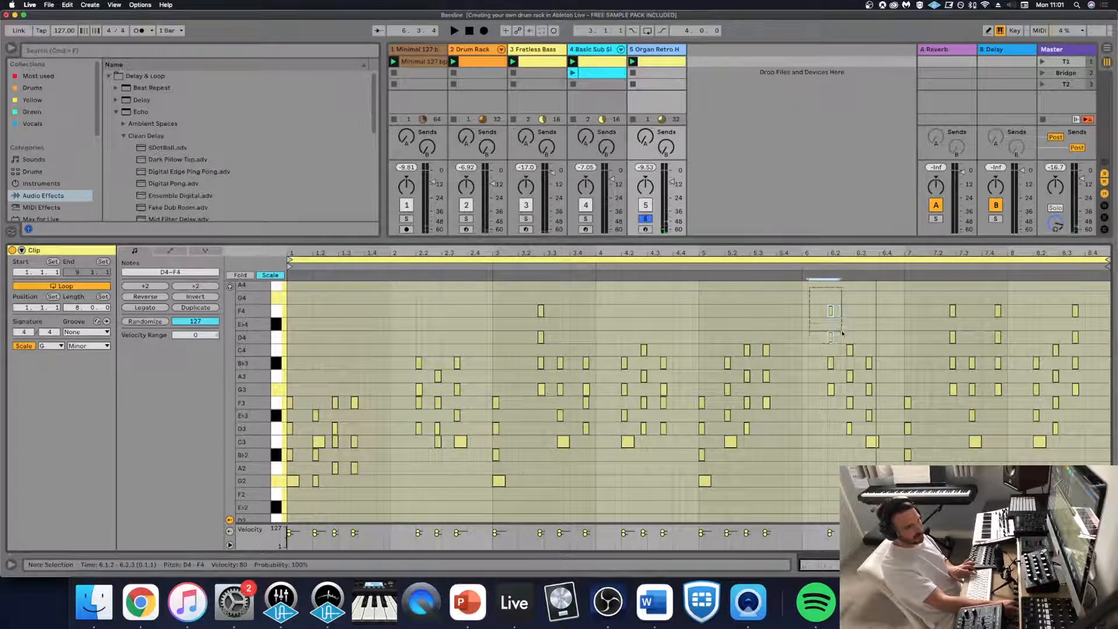
pyautogui.hotkey('shift', 'Down')
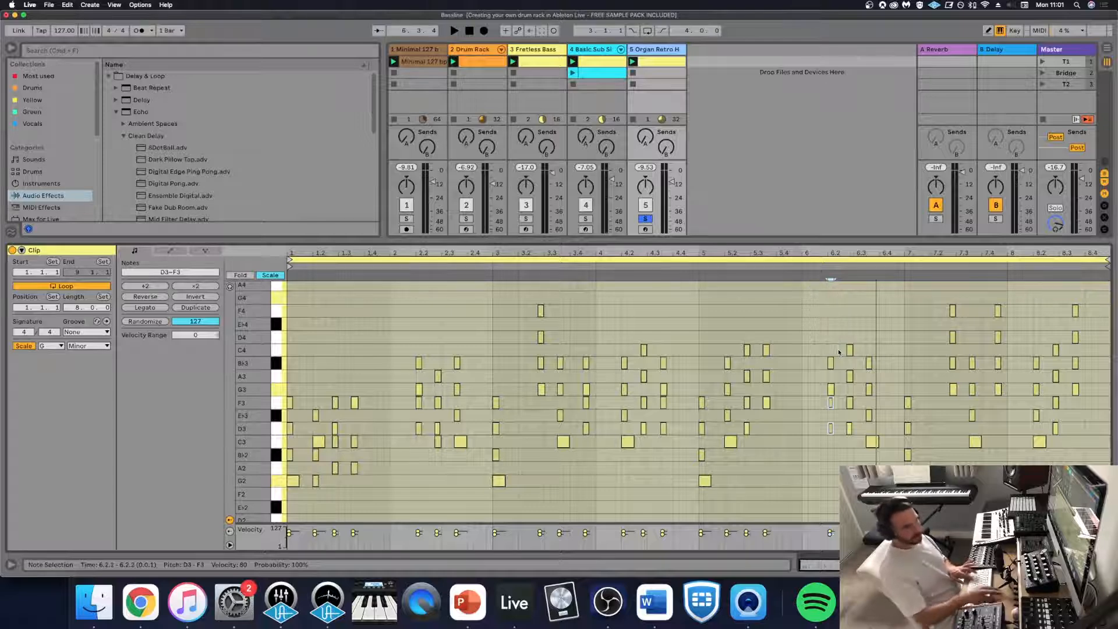
pyautogui.press('space')
pyautogui.doubleClick(910, 389)
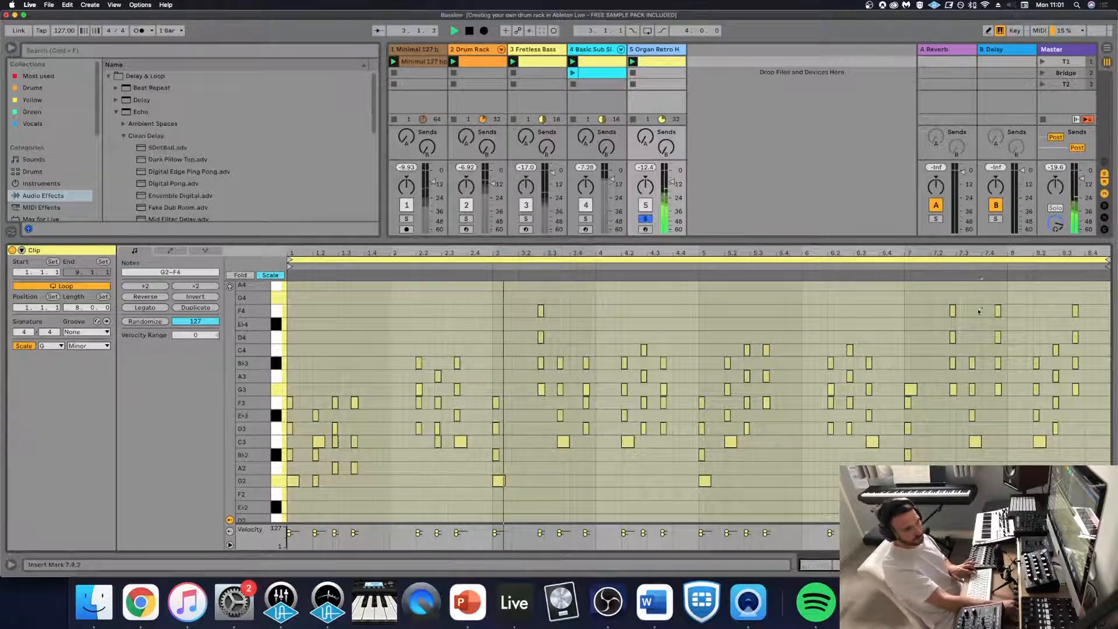
# - Lower D4 and F4 in bar 7's second and last chords, and B♭3, D4 and F4 in bar 8's last chord, by an octave
pyautogui.moveTo(982, 308); pyautogui.dragTo(943, 338)
pyautogui.hotkey('shift', 'Down')
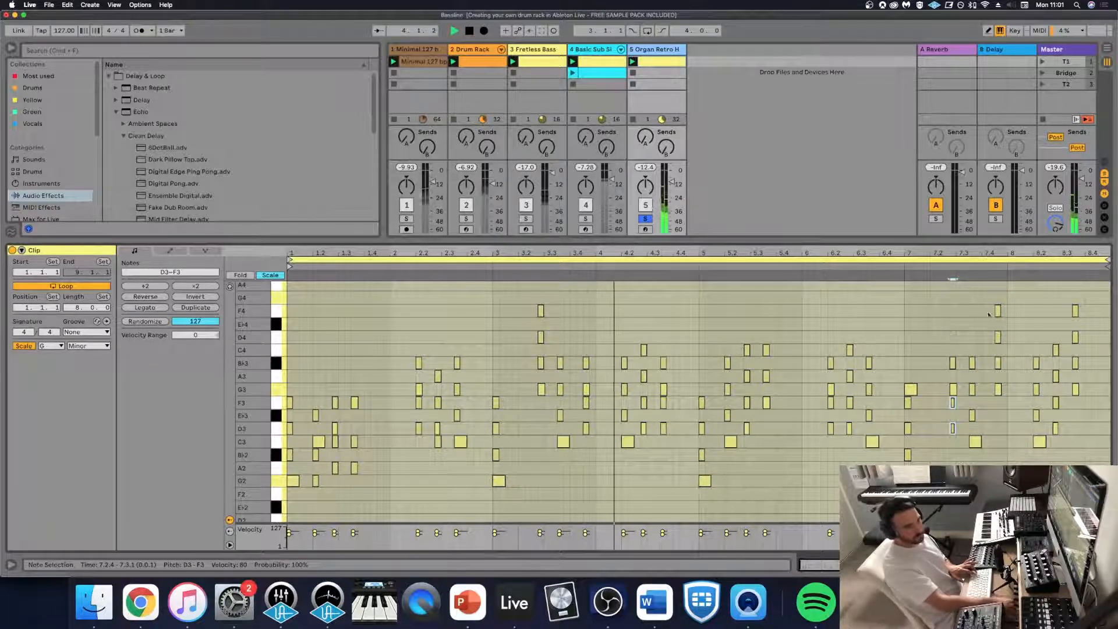
pyautogui.moveTo(1011, 348); pyautogui.dragTo(998, 302)
pyautogui.hotkey('shift', 'Down')
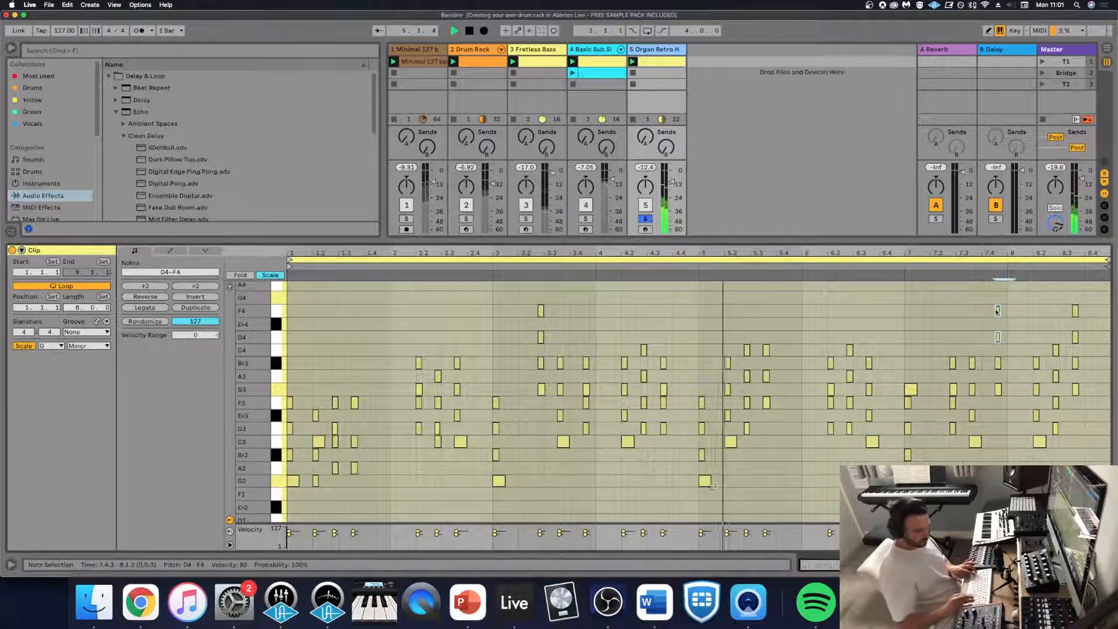
pyautogui.moveTo(1084, 370); pyautogui.dragTo(1071, 305)
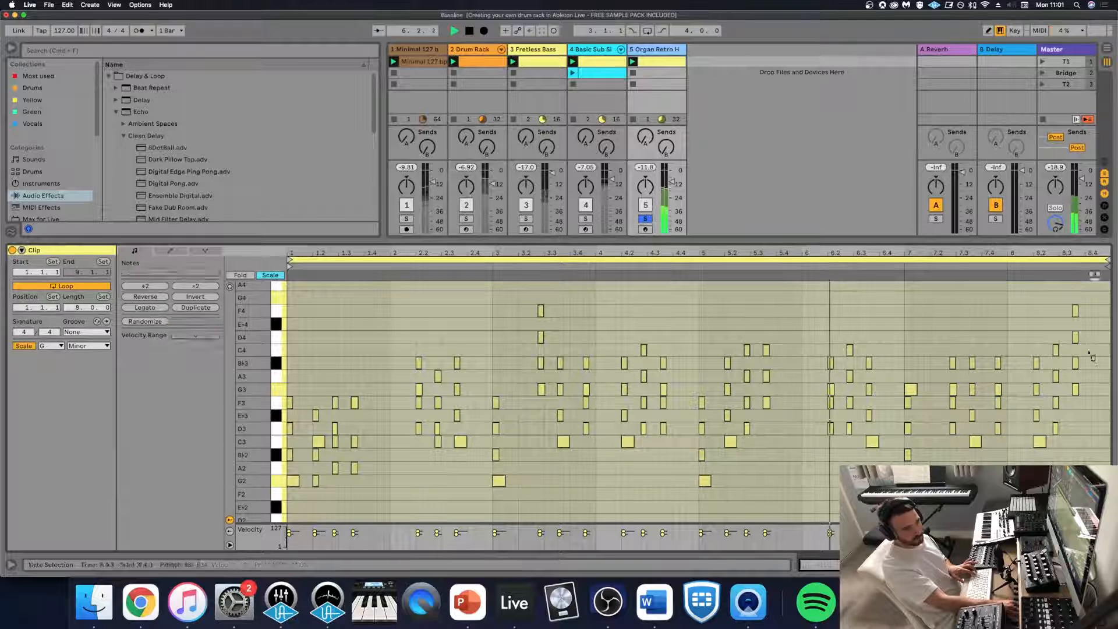
pyautogui.hotkey('shift', 'Down')
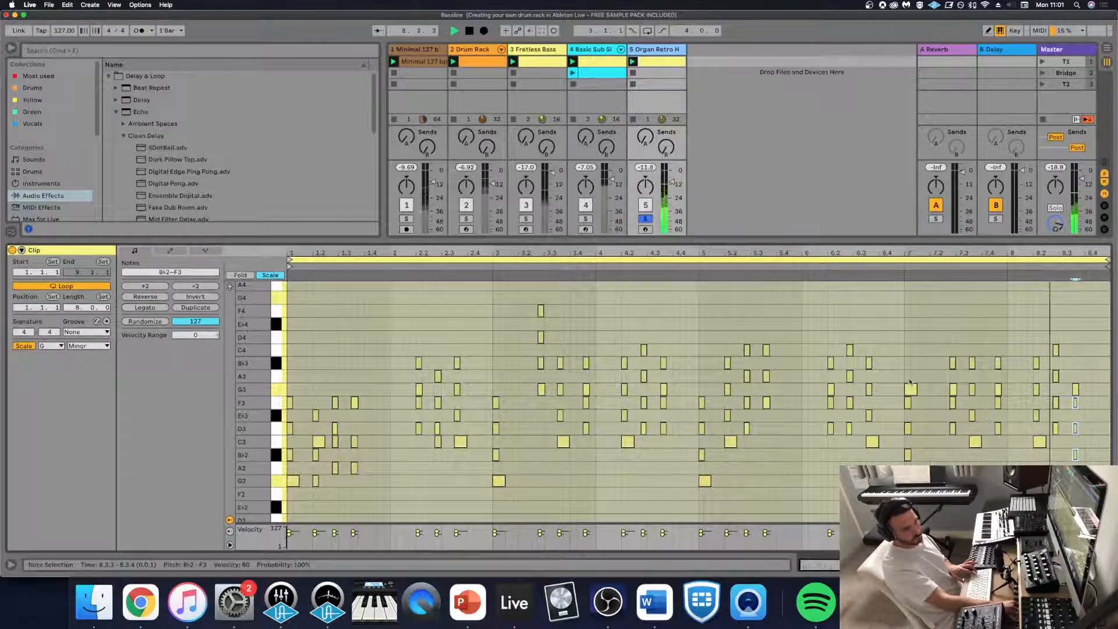
# - Unsolo the organ and listen to its revoiced chords within the full mix
pyautogui.click(645, 219)
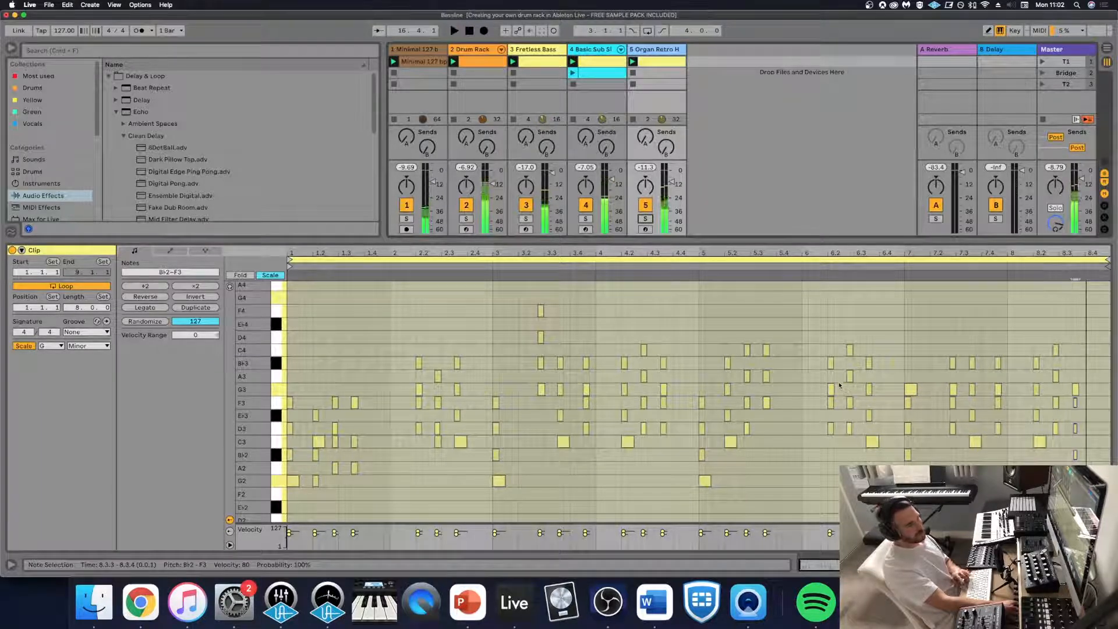
pyautogui.press('space')
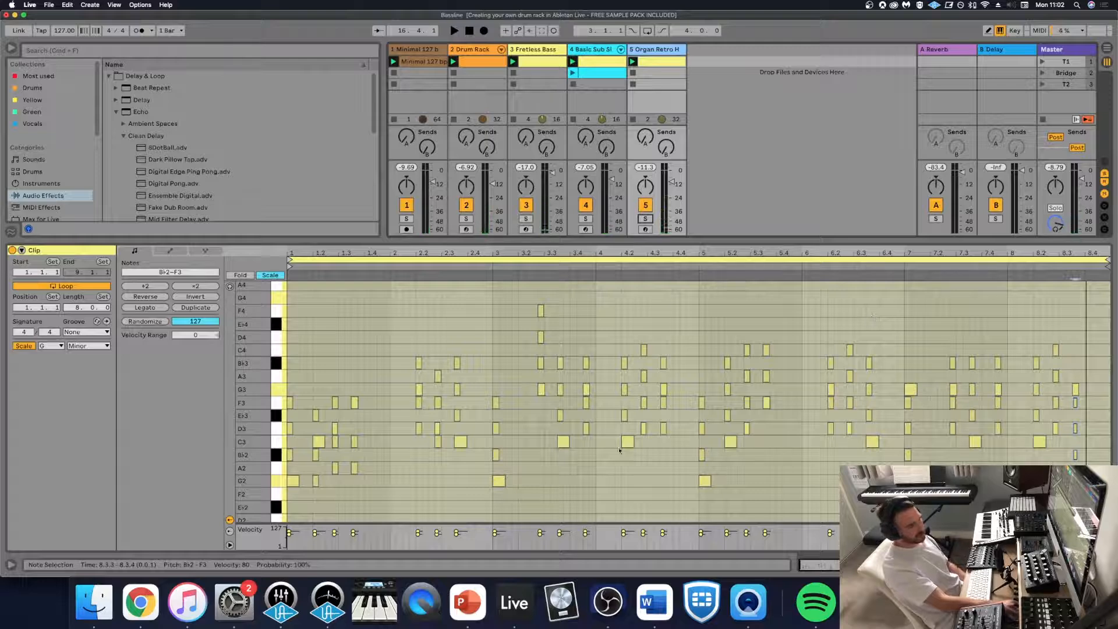
# - Shift the whole first chord of bar 1 a sixteenth to the right, to 1.1.2, and play the full mix
pyautogui.moveTo(381, 363); pyautogui.dragTo(288, 493)
pyautogui.doubleClick(303, 349)
pyautogui.moveTo(302, 349); pyautogui.dragTo(305, 425)
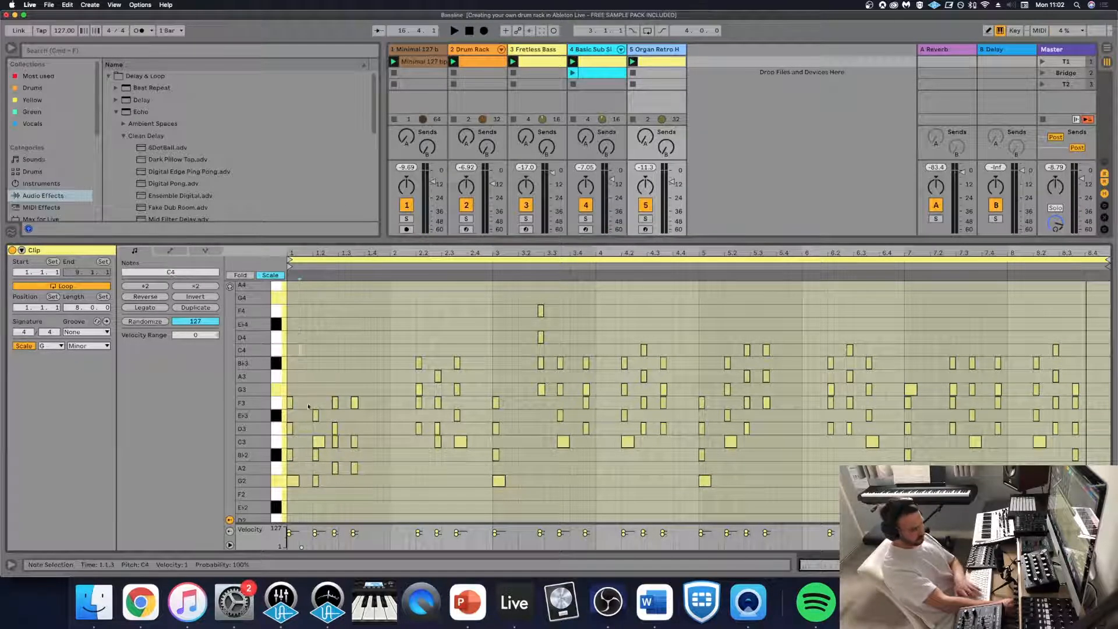
pyautogui.moveTo(307, 504); pyautogui.dragTo(279, 395)
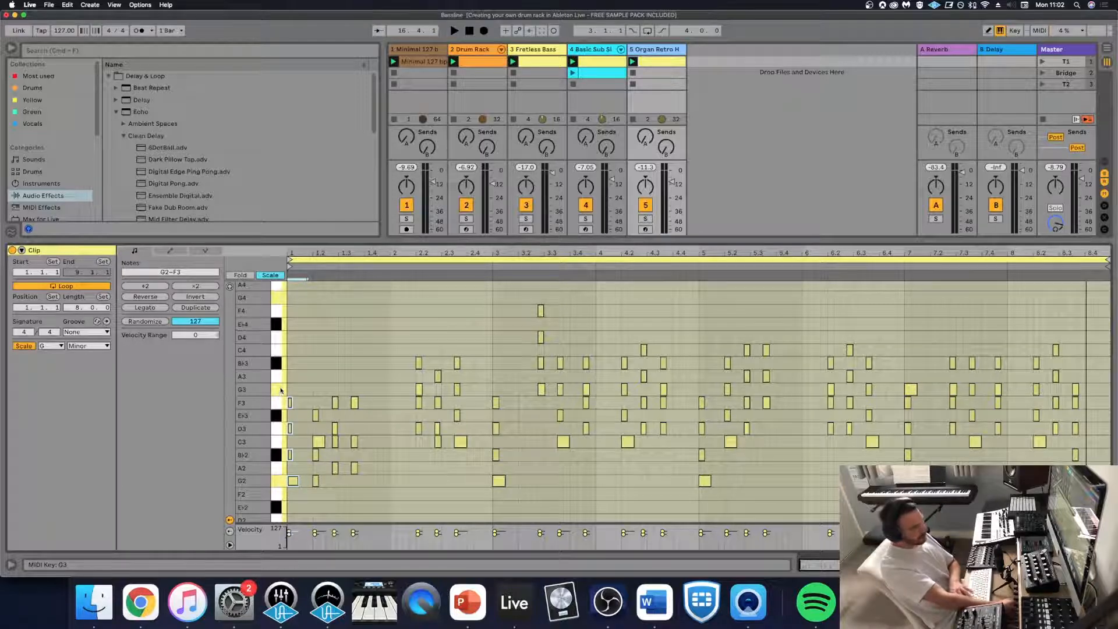
pyautogui.press('space')
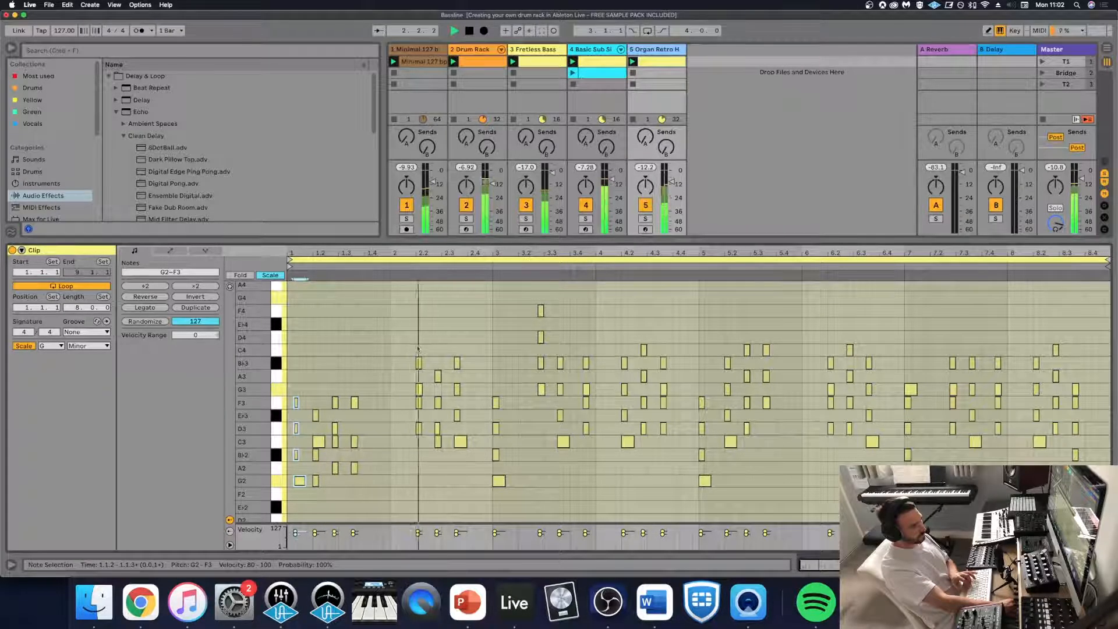
# - Try bar 2's first chord at 2.1.4, move it to 2.2.2 instead, and play the full mix
pyautogui.press('space')
pyautogui.moveTo(424, 341); pyautogui.dragTo(414, 447)
pyautogui.press('Left')
pyautogui.press('space')
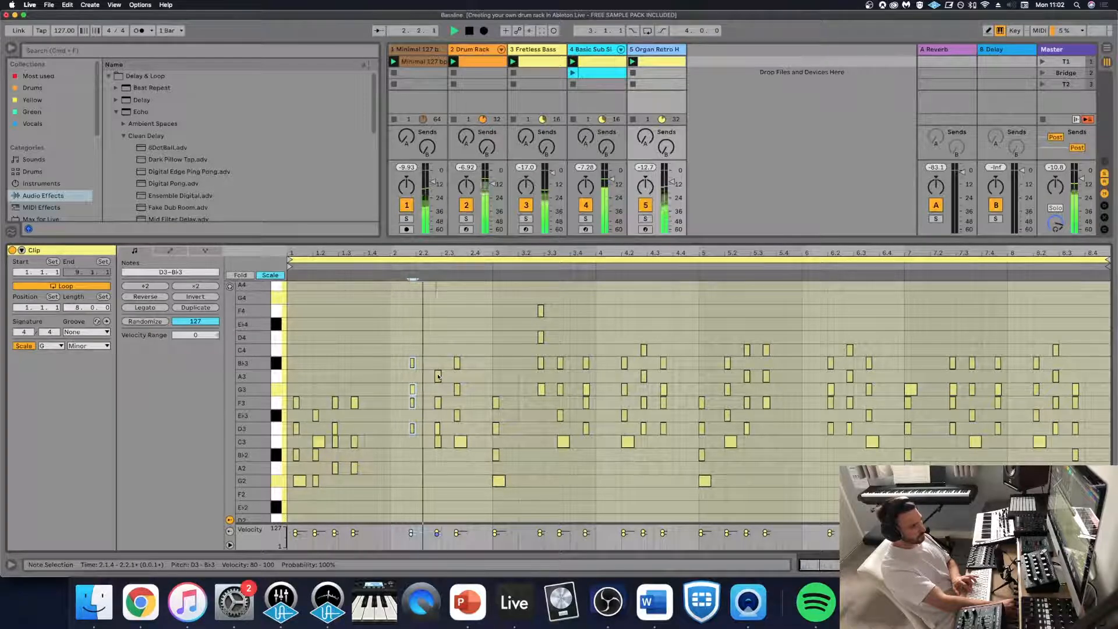
pyautogui.press('Right')
pyautogui.press('Right')
pyautogui.press('space')
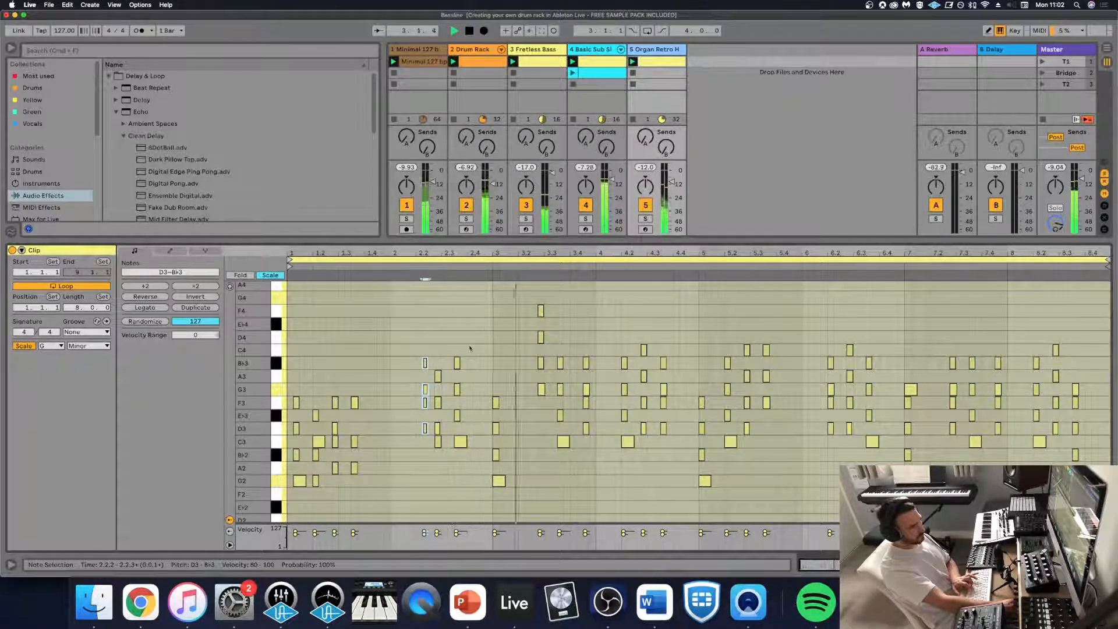
# - Try bar 3's last chord a sixteenth earlier, at 3.4.2, in the full mix and return it to 3.4.3
pyautogui.press('space')
pyautogui.moveTo(581, 339); pyautogui.dragTo(591, 441)
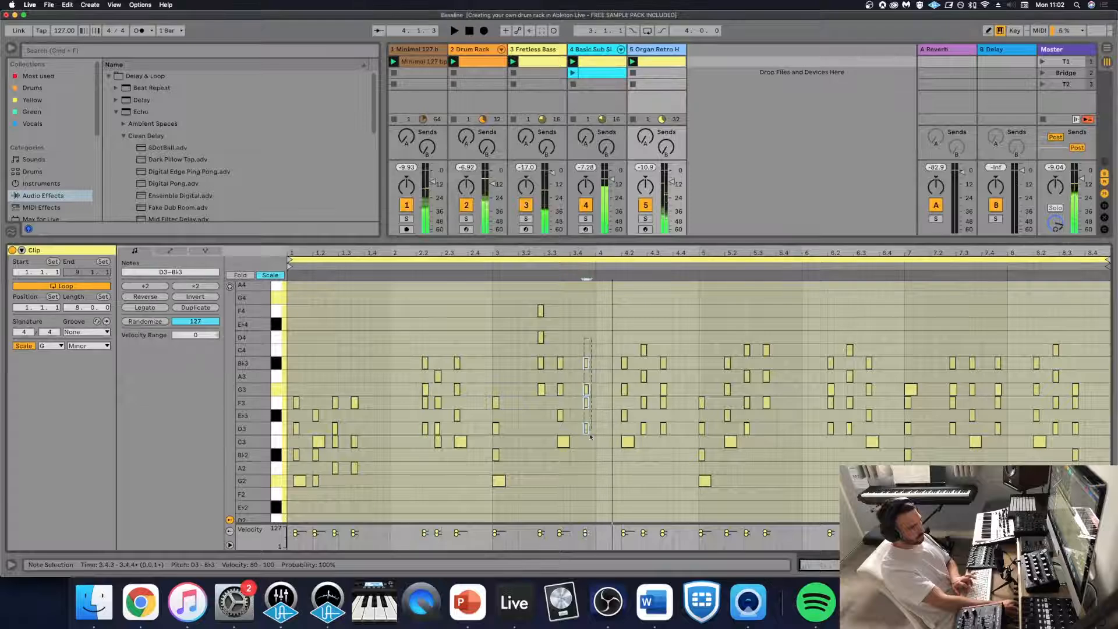
pyautogui.press('Down')
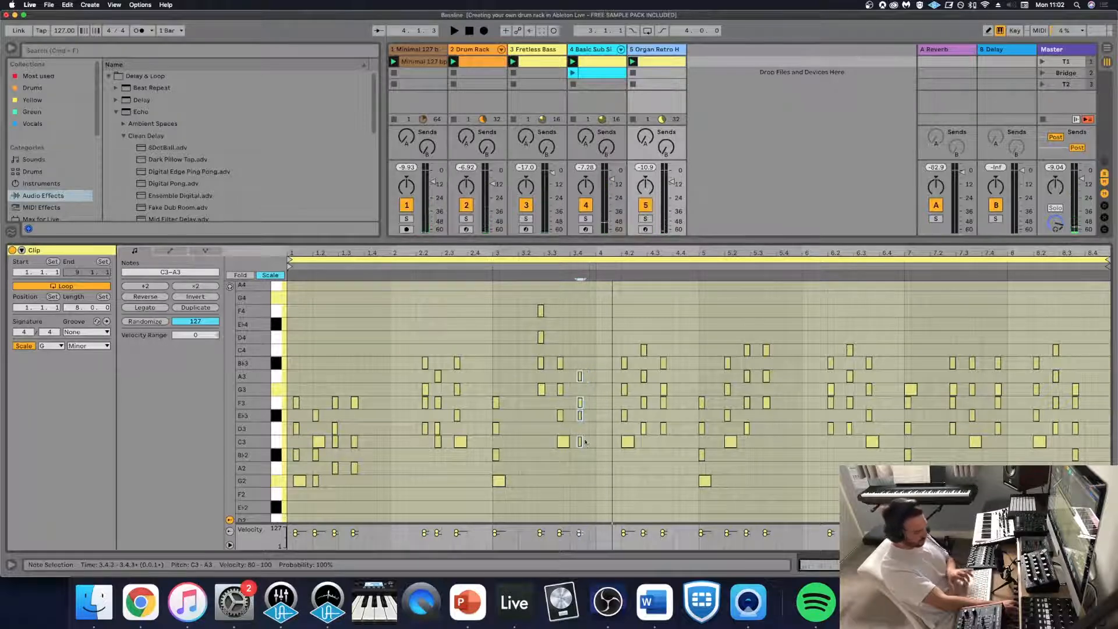
pyautogui.press('Up')
pyautogui.press('Left')
pyautogui.press('space')
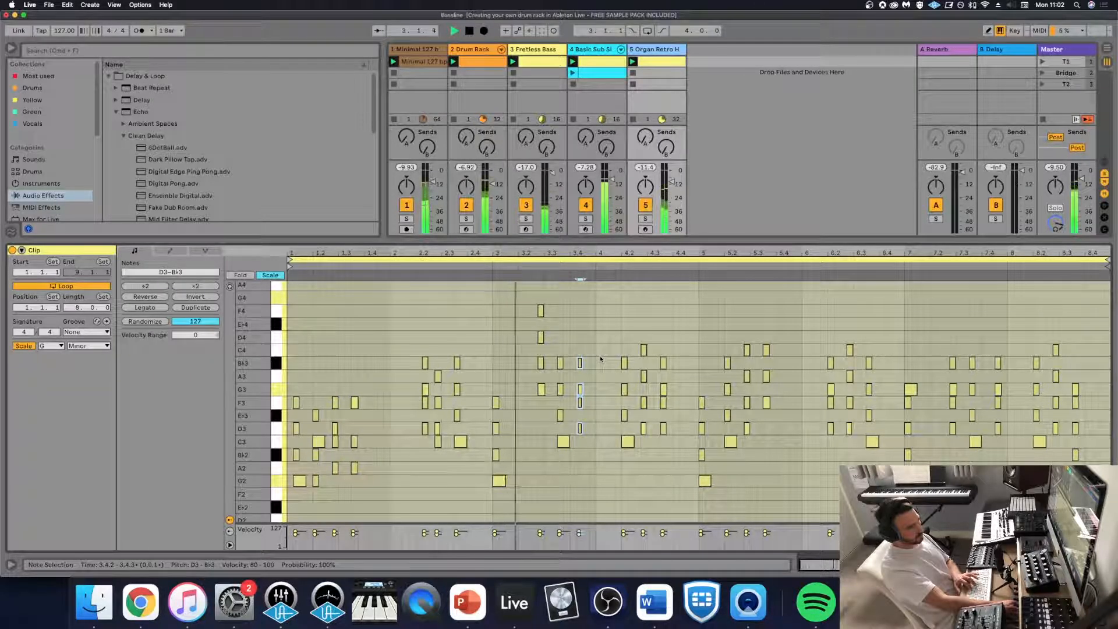
pyautogui.press('Right')
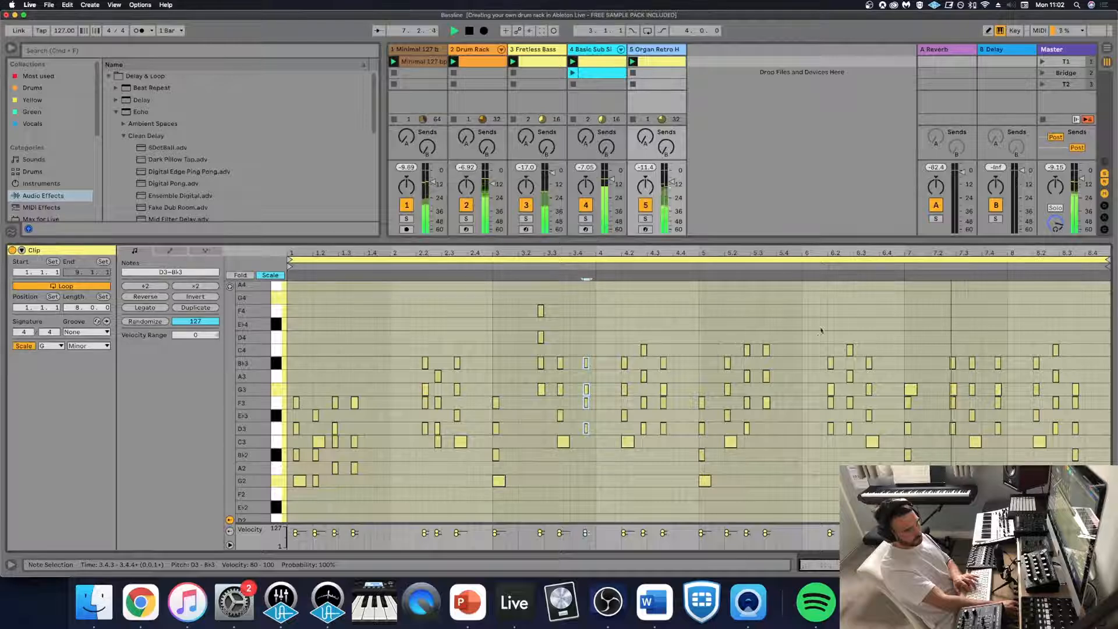
# - Shift bar 6's last chord, including its long C3 note, a sixteenth later to 6.3.4 while the mix plays
pyautogui.moveTo(864, 340); pyautogui.dragTo(871, 449)
pyautogui.press('Right')
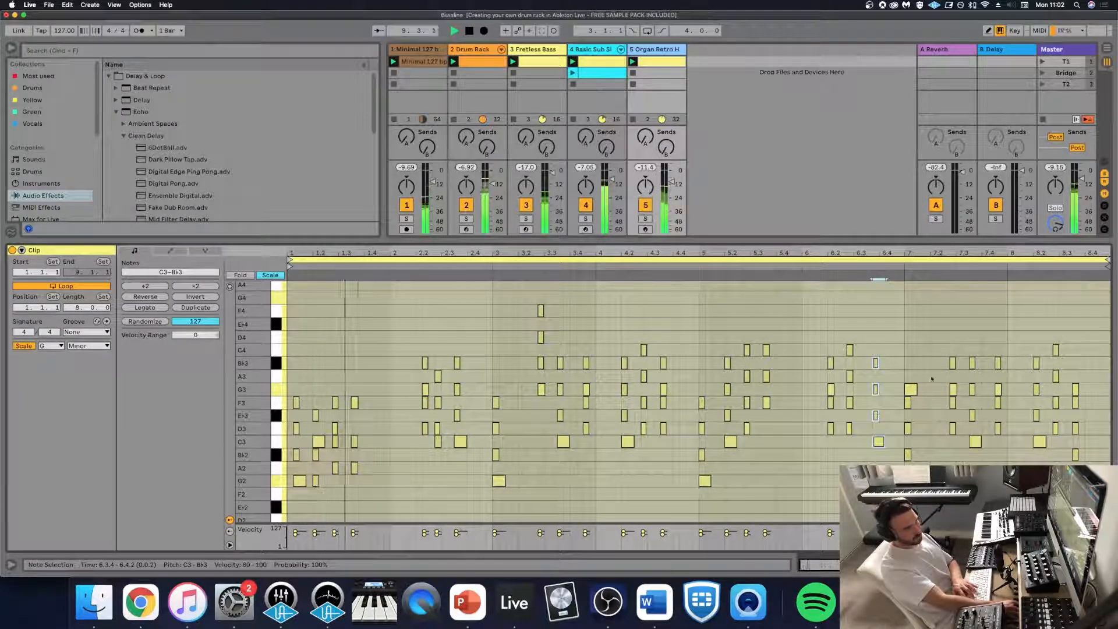
pyautogui.moveTo(1091, 433); pyautogui.dragTo(1098, 462)
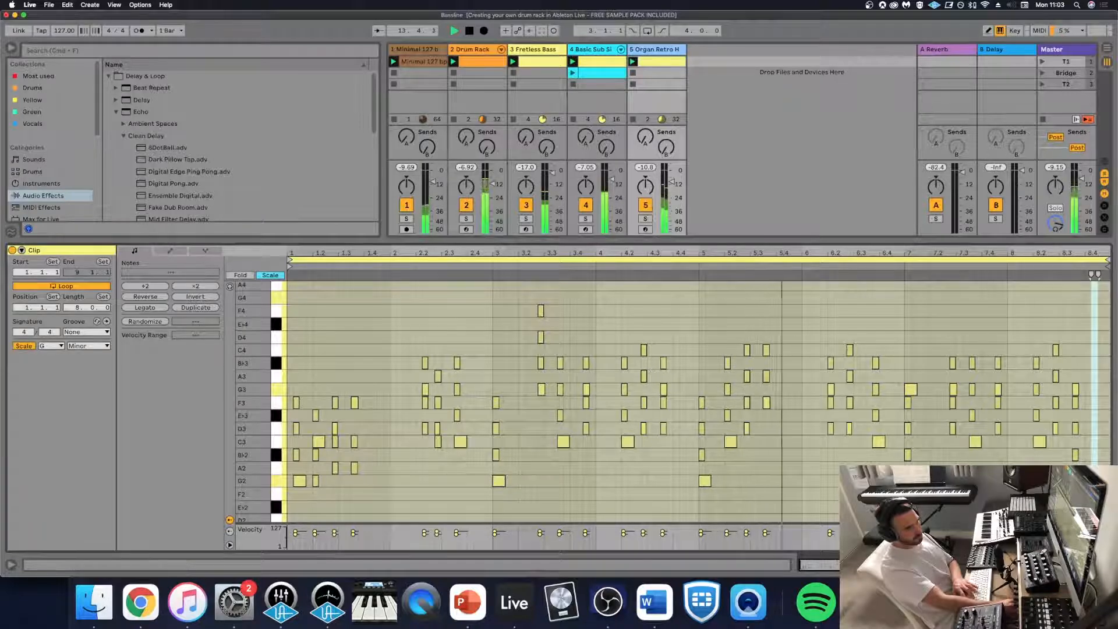
# - Briefly solo the organ to compare it with the mix, and lengthen its amp envelope release to 333 ms
pyautogui.hotkey('shift', 'Tab')
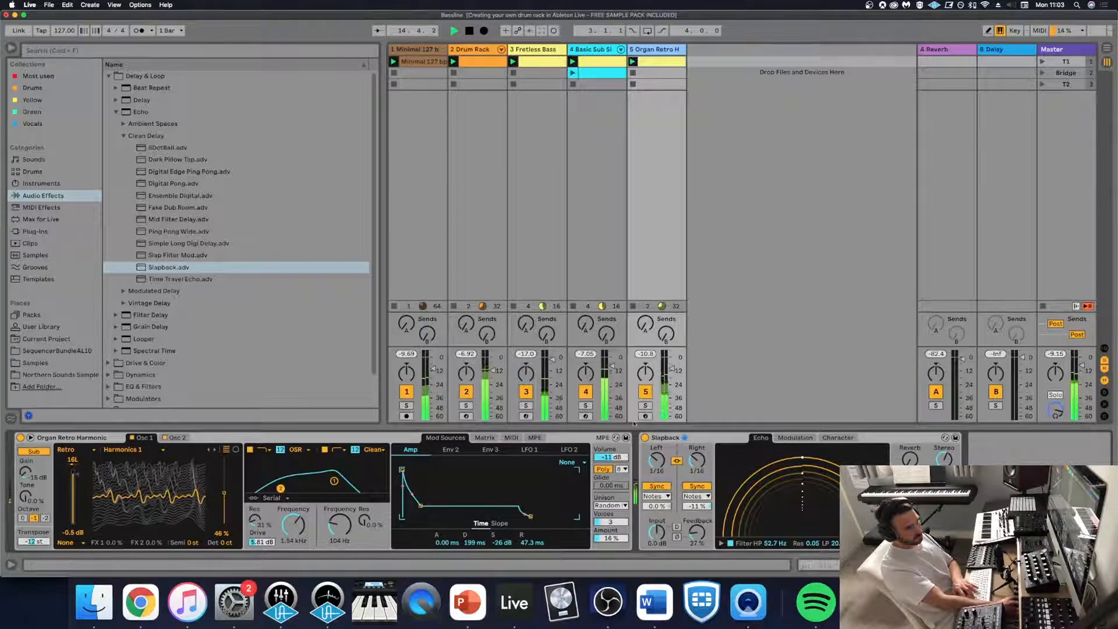
pyautogui.click(645, 405)
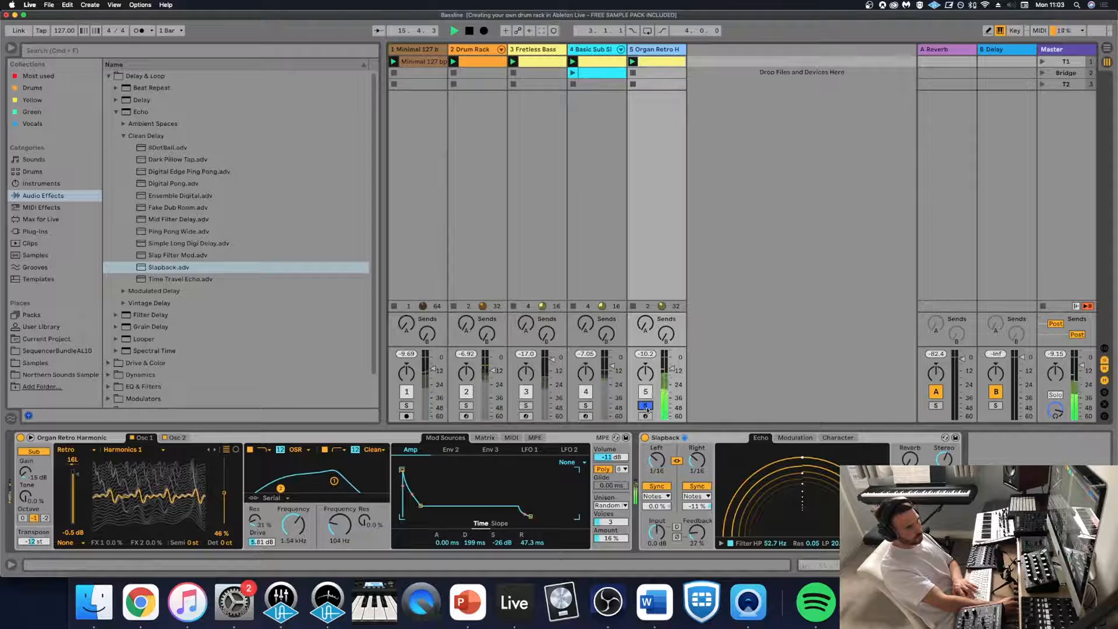
pyautogui.click(645, 405)
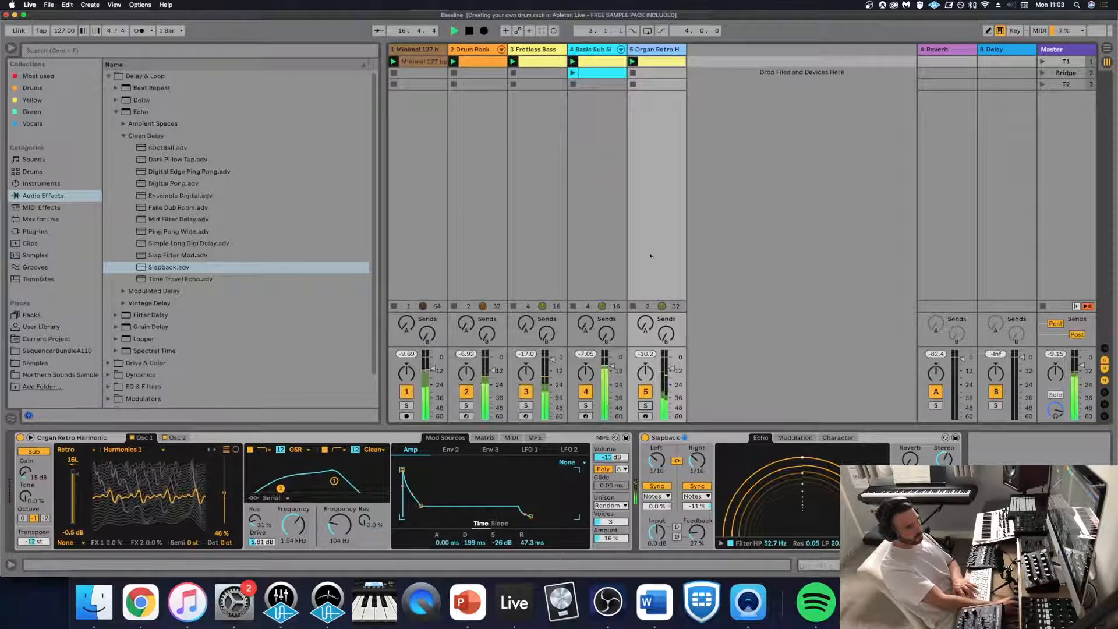
pyautogui.moveTo(531, 517); pyautogui.dragTo(533, 517)
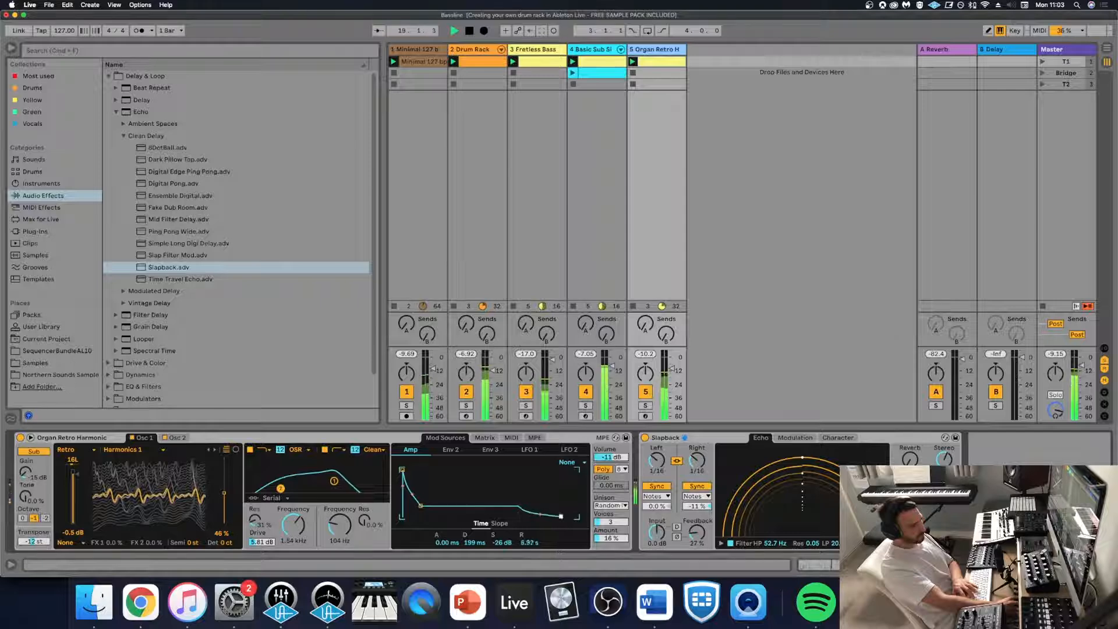
pyautogui.moveTo(561, 516); pyautogui.dragTo(543, 516)
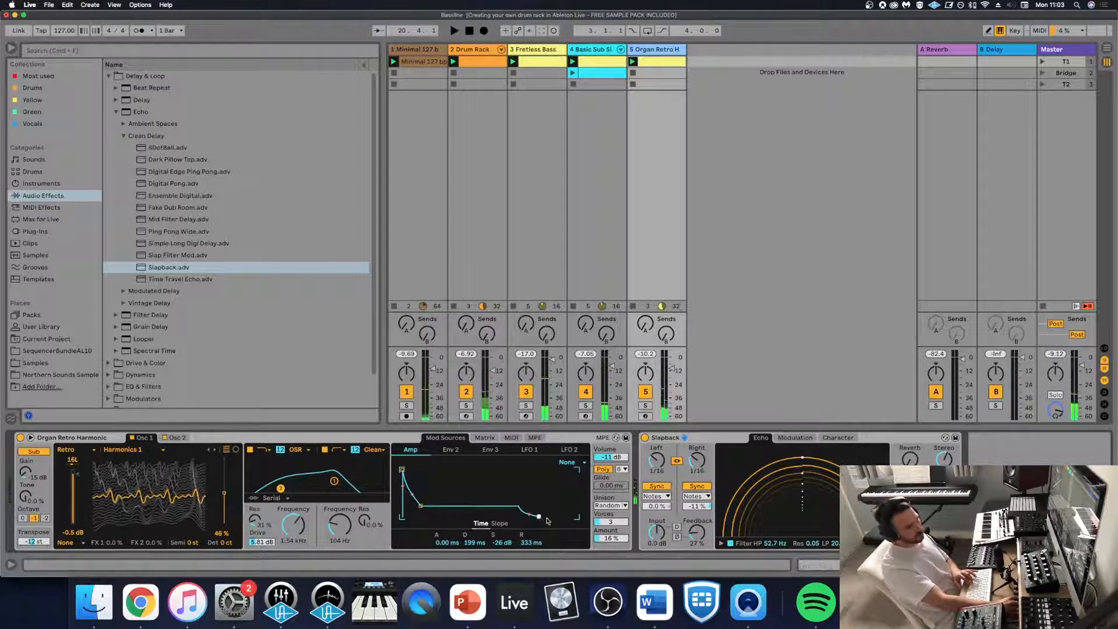